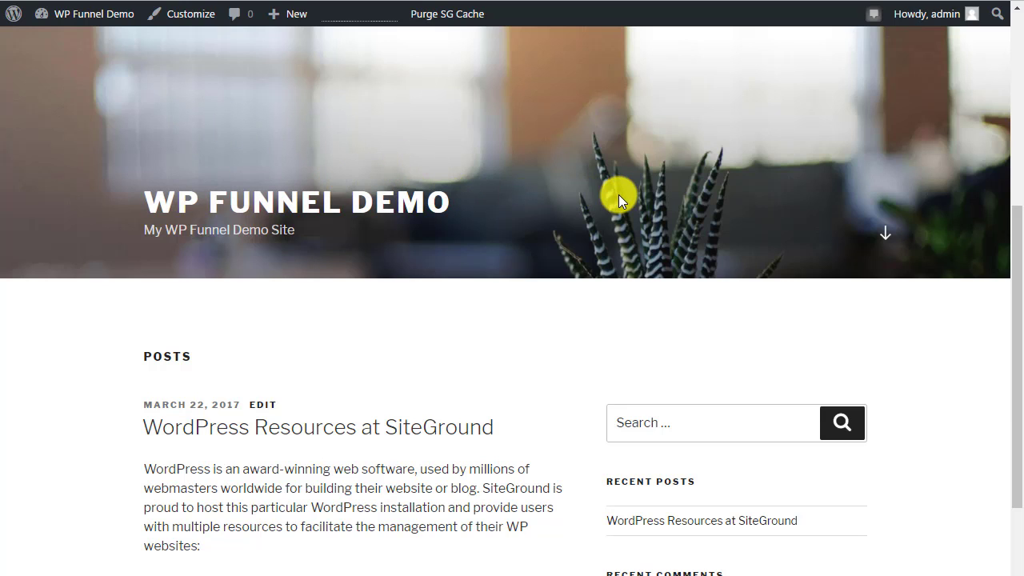
Look over the demo site's front page and the boxes on its admin dashboard
scroll(555, 224, "down", 8)
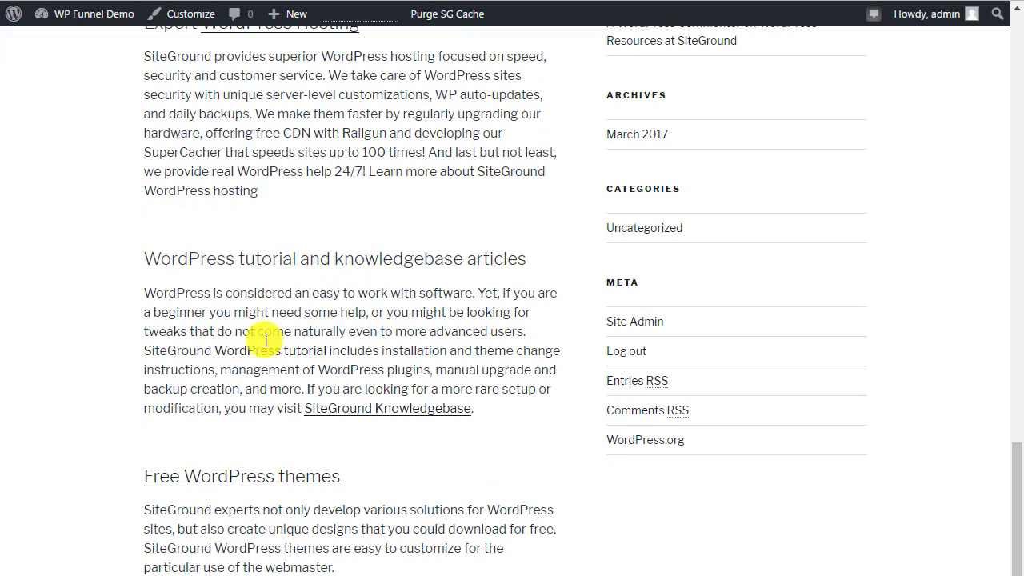
scroll(424, 364, "up", 6)
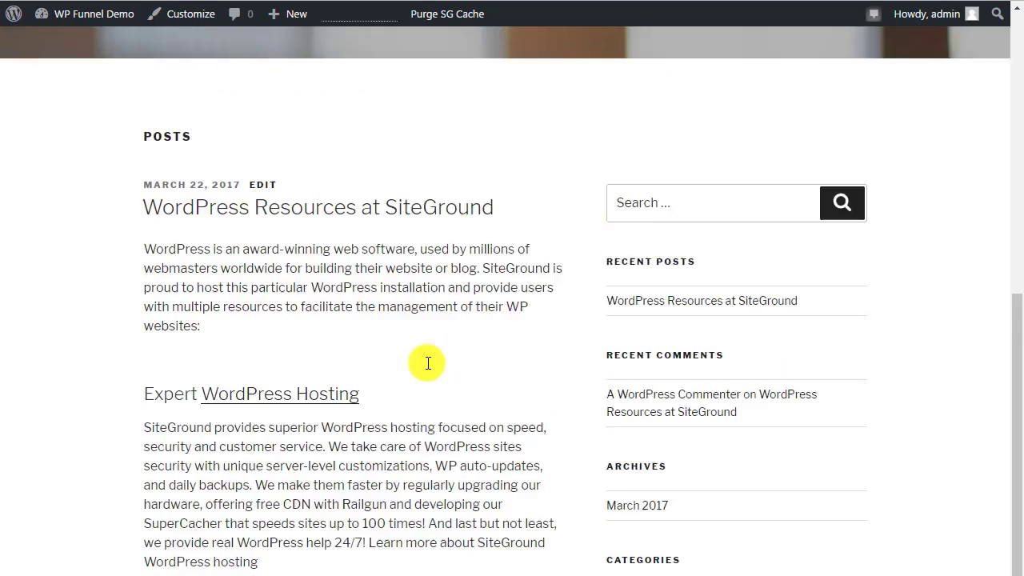
scroll(428, 363, "up", 1)
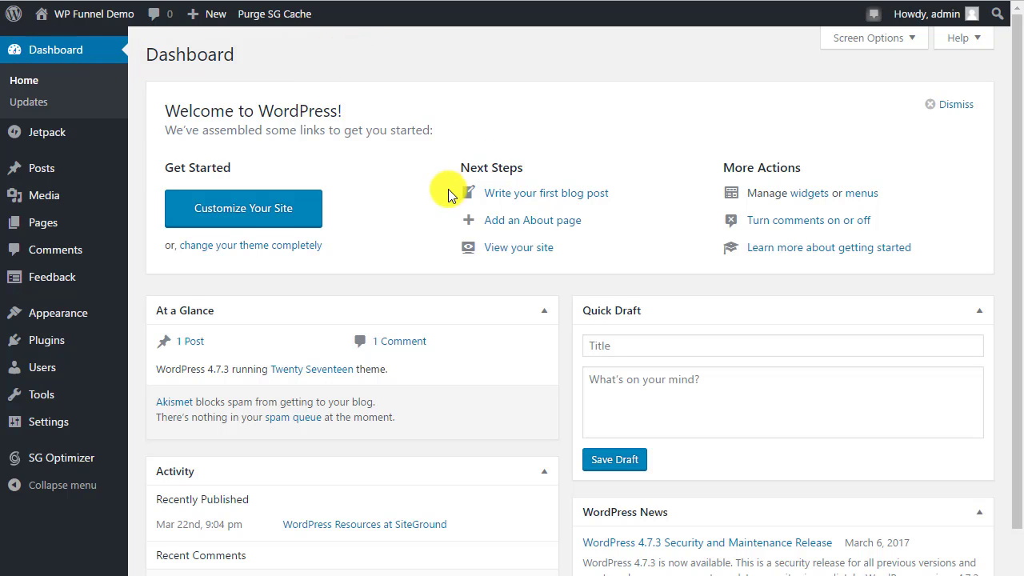
scroll(331, 343, "down", 4)
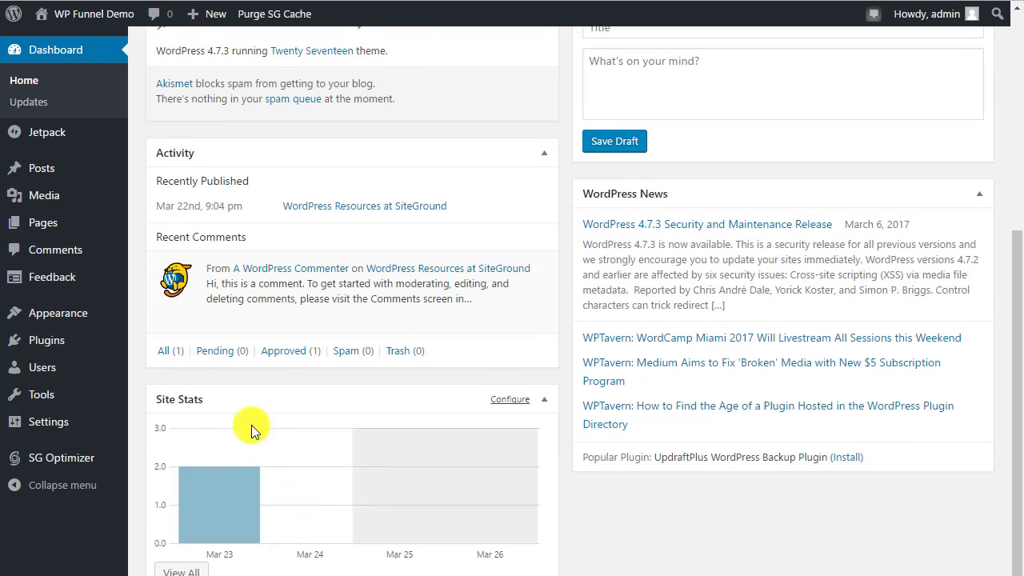
scroll(672, 256, "up", 2)
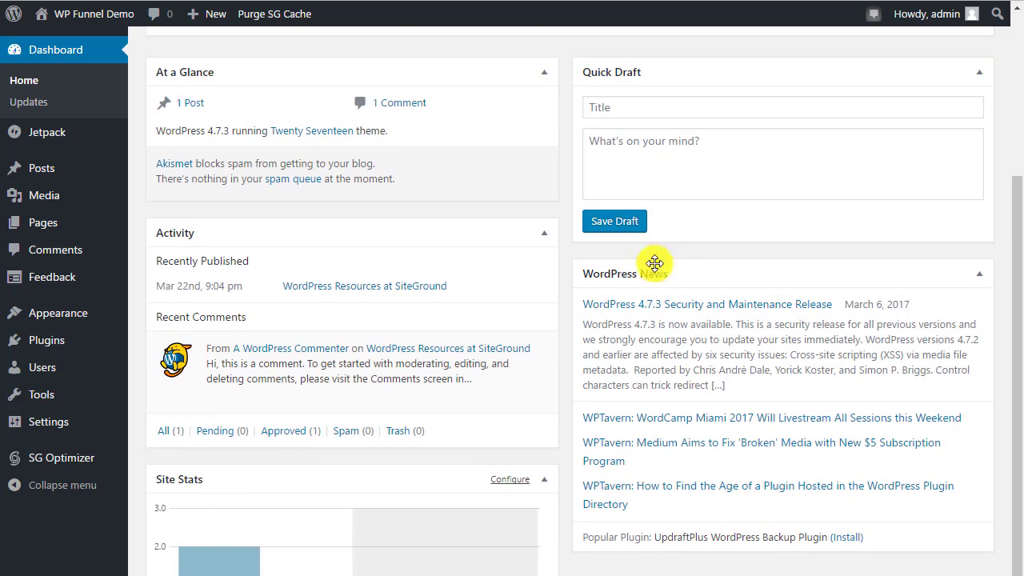
scroll(240, 222, "up", 2)
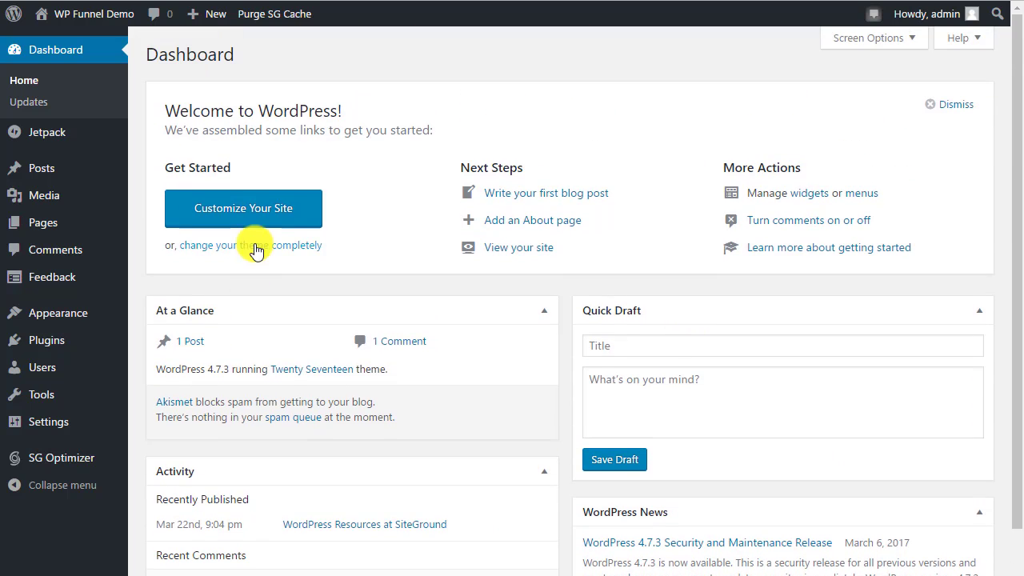
Hide the Welcome, WordPress News, Quick Draft, Site Stats, Activity and At a Glance boxes from the dashboard
left_click(883, 44)
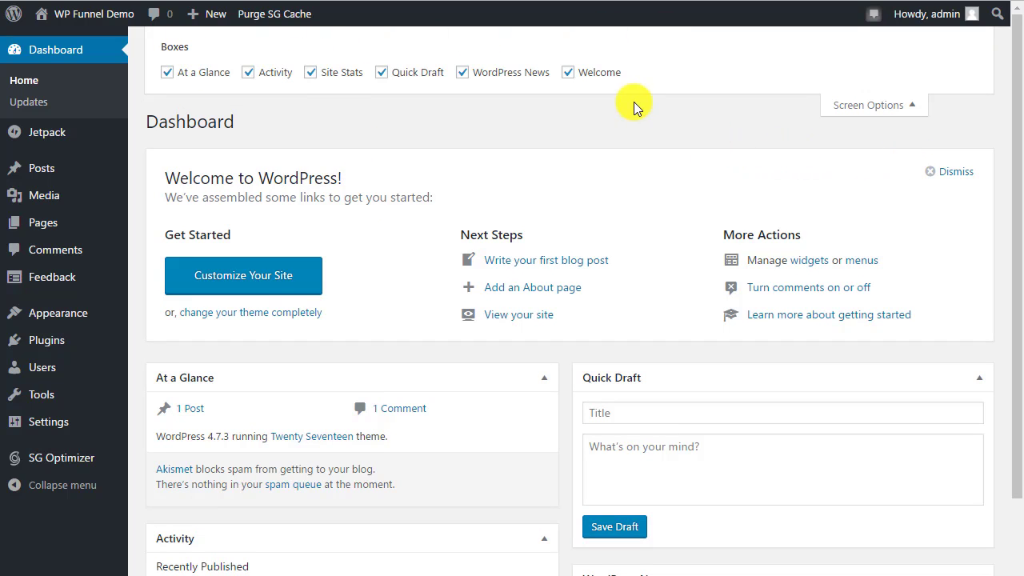
left_click(570, 78)
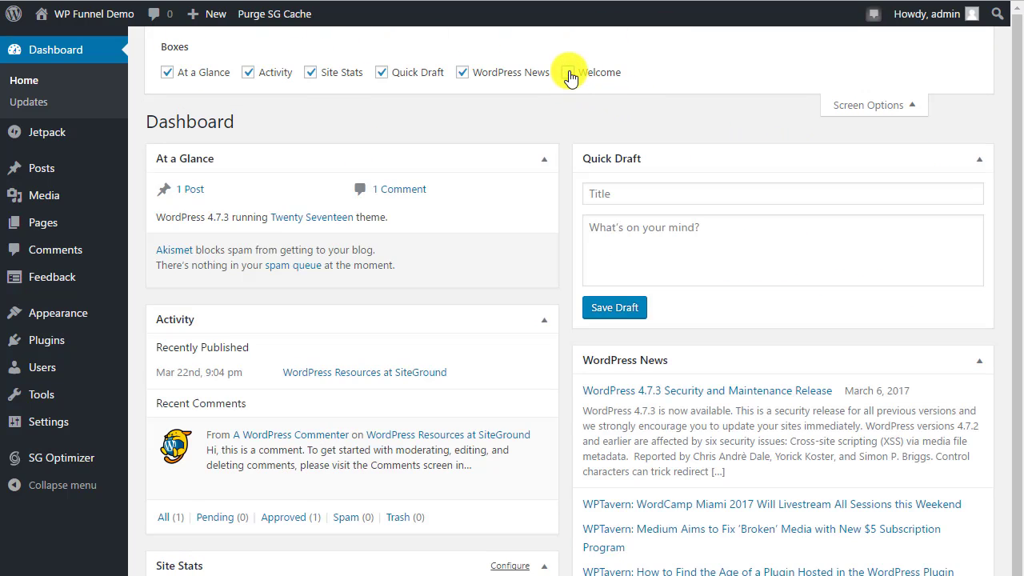
left_click(462, 74)
left_click(382, 74)
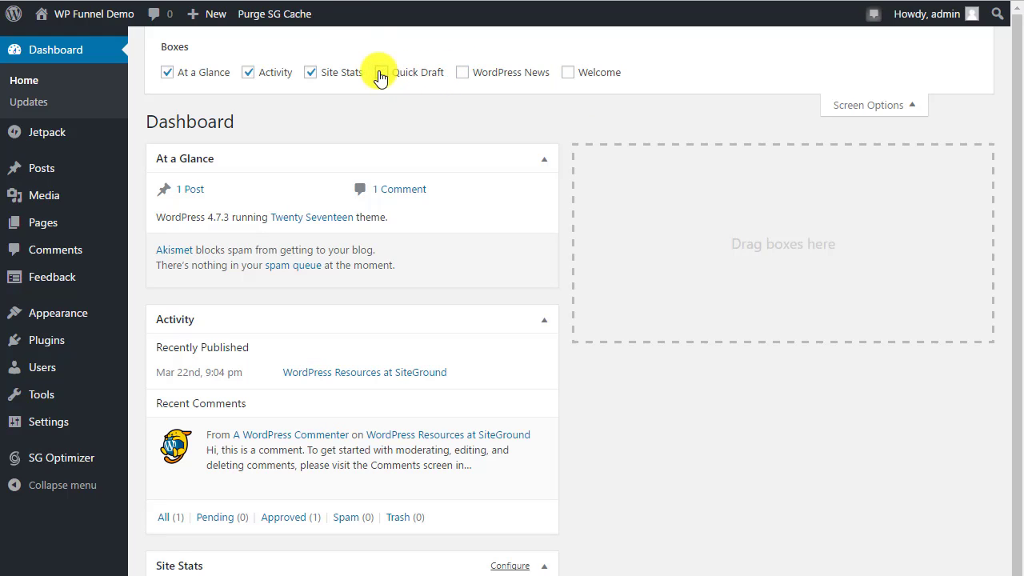
left_click(312, 73)
left_click(245, 75)
left_click(167, 74)
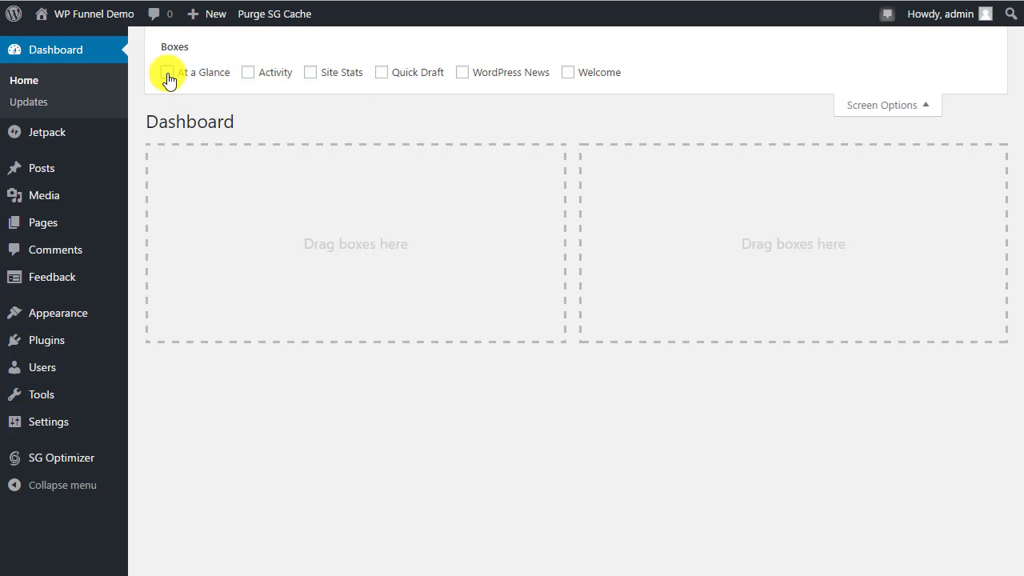
Show the At a Glance, Activity, Site Stats, Quick Draft, WordPress News and Welcome boxes on the dashboard again
left_click(167, 74)
left_click(248, 74)
left_click(310, 74)
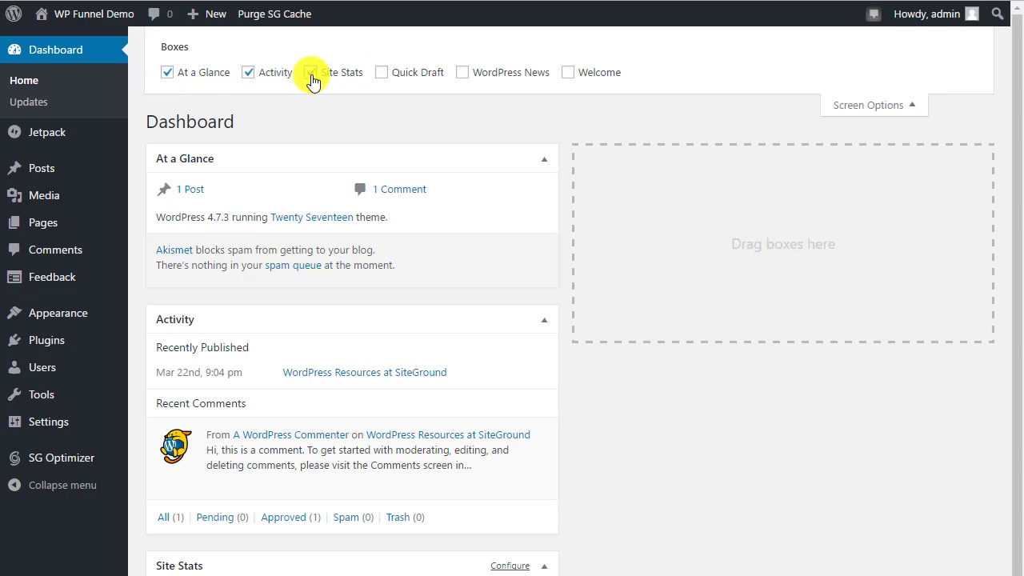
left_click(381, 73)
left_click(462, 73)
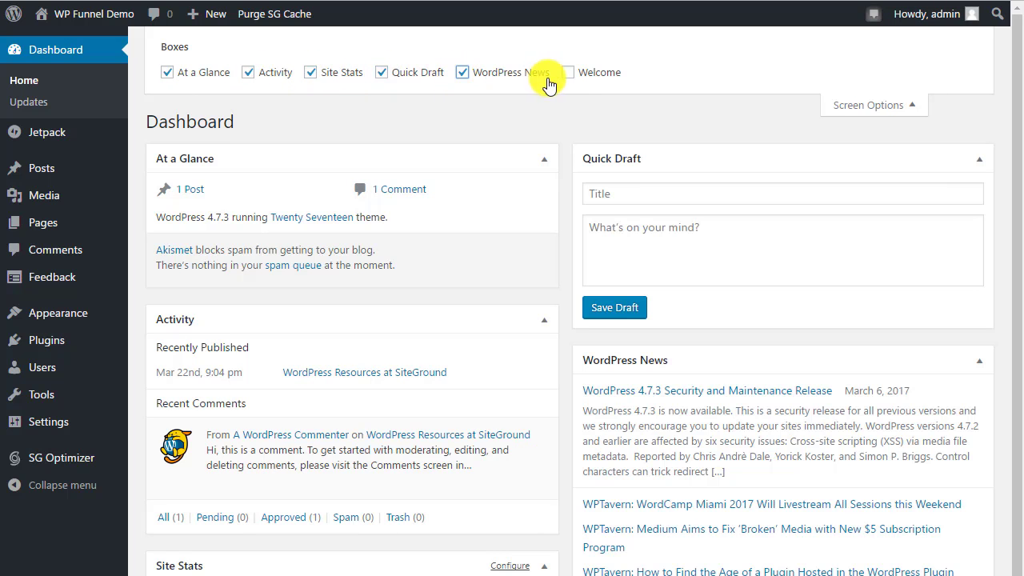
left_click(569, 74)
Move the Site Stats box directly below Quick Draft on the dashboard and close the screen options
scroll(754, 198, "down", 5)
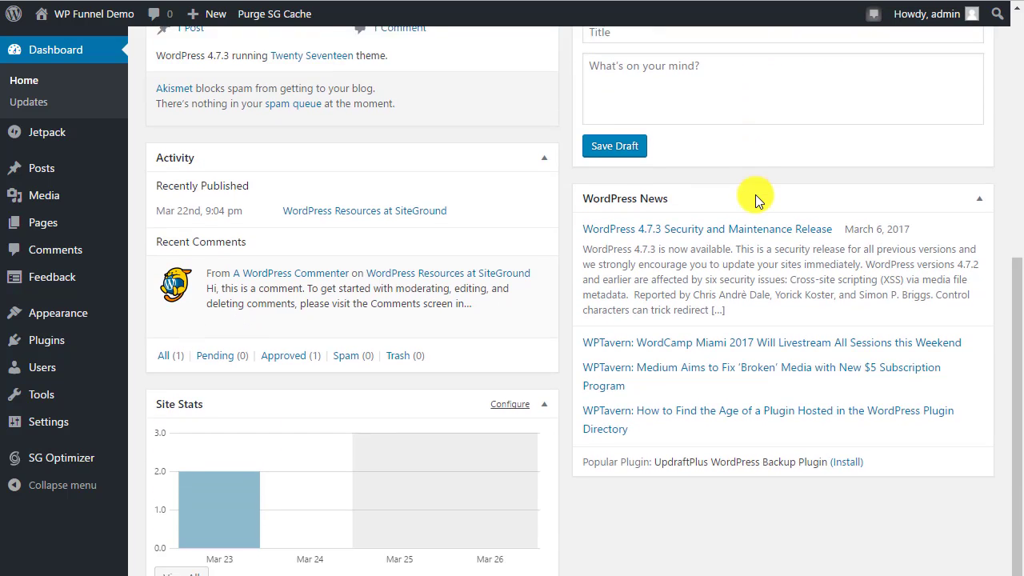
left_click_drag(439, 402, 843, 206)
scroll(657, 256, "up", 5)
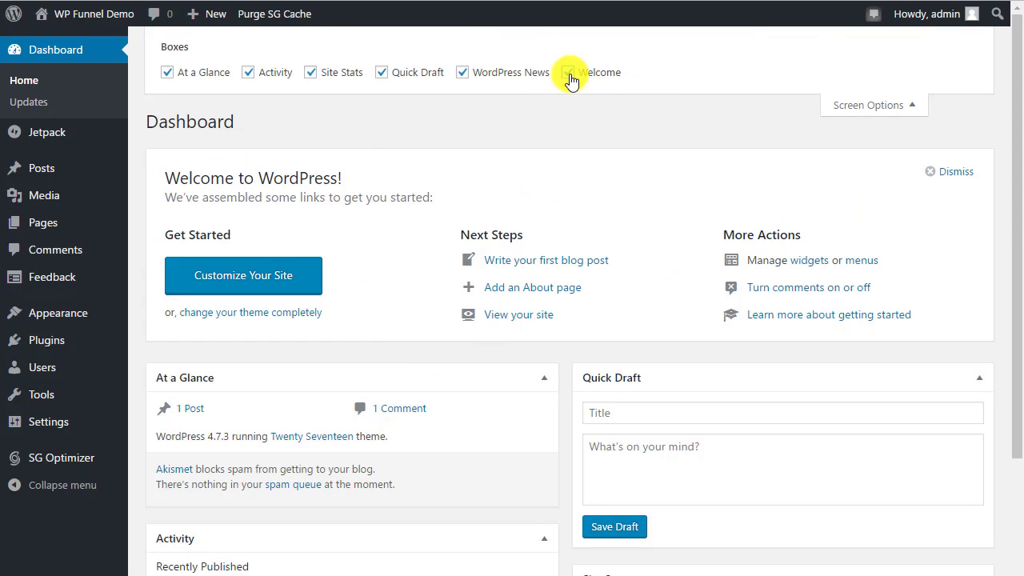
left_click(916, 108)
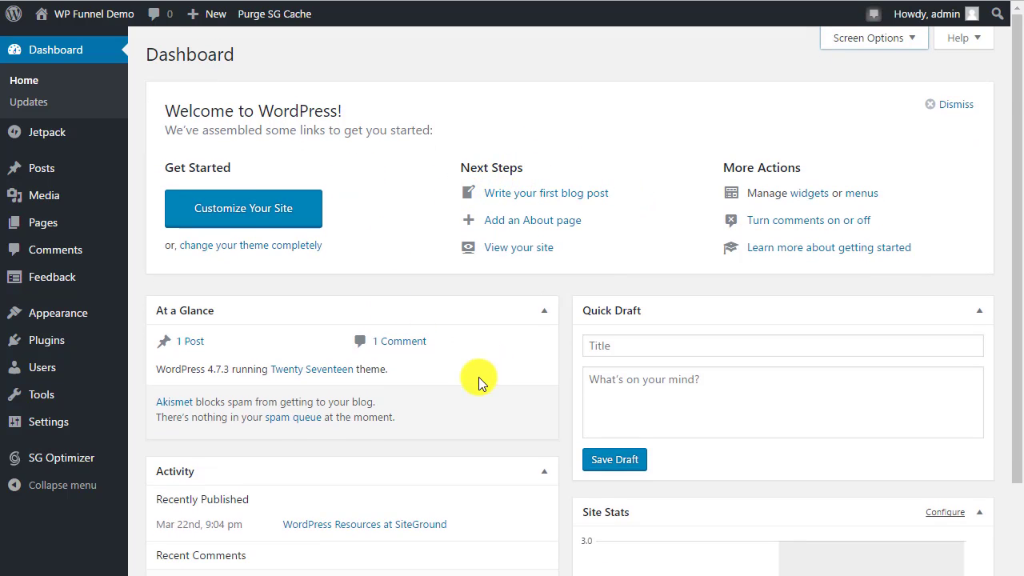
Move the WordPress News box above At a Glance, at the head of the dashboard's first column
scroll(478, 377, "down", 5)
left_click_drag(681, 430, 424, 377)
left_click_drag(679, 404, 469, 275)
scroll(473, 277, "up", 5)
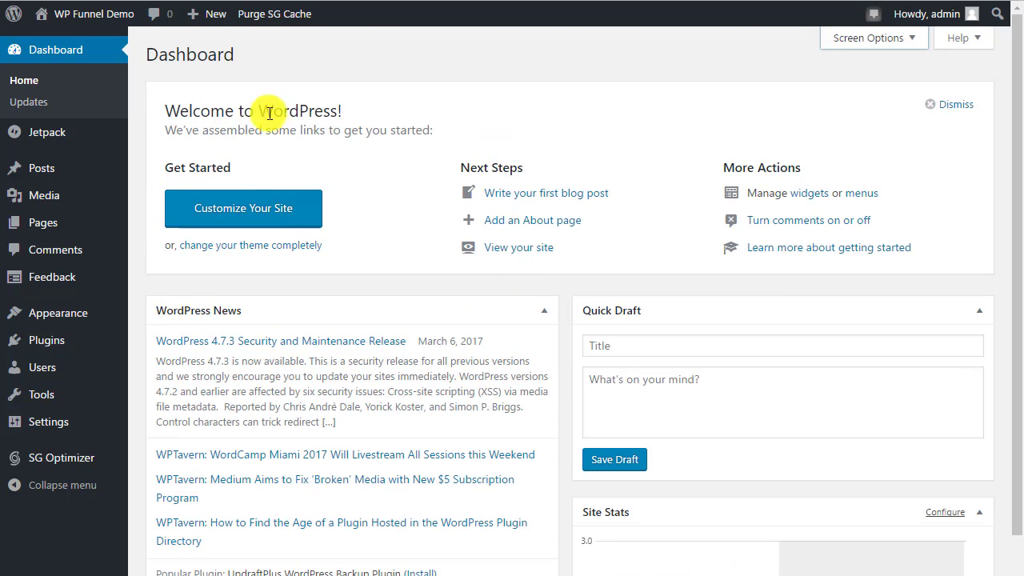
Check the WordPress updates page and review the site stats and security sections on Jetpack's dashboard
left_click(35, 80)
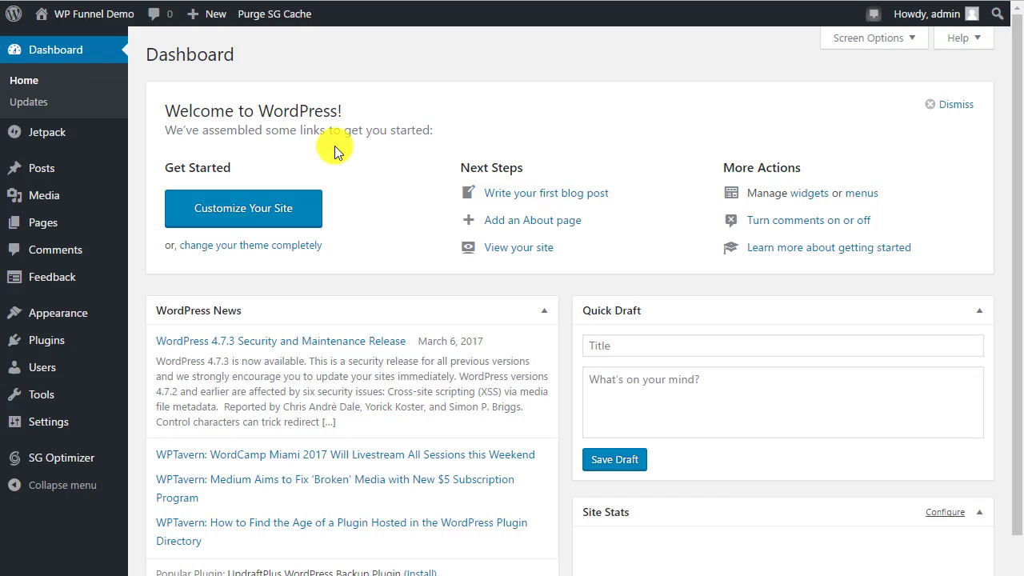
left_click(28, 104)
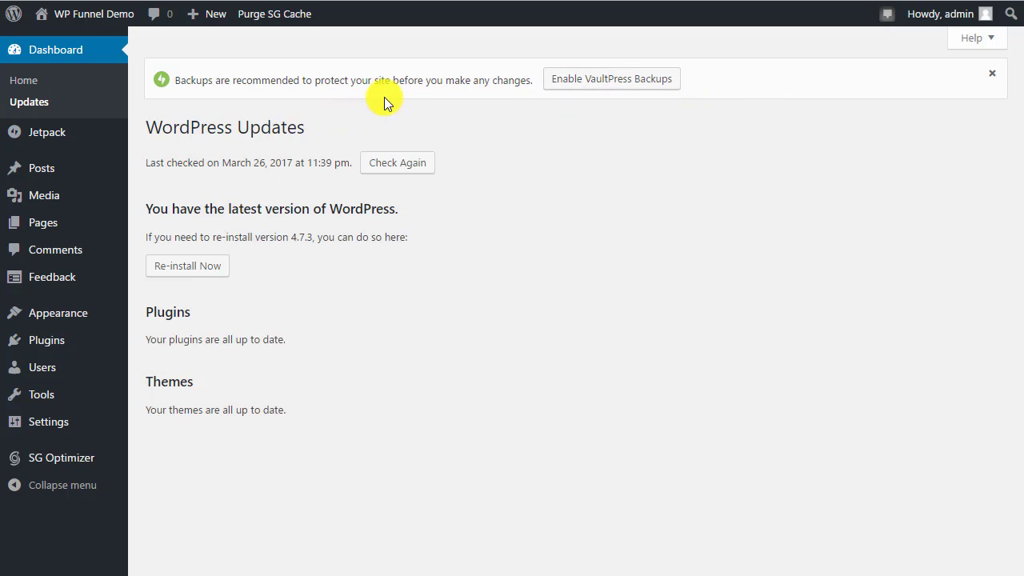
mouse_move(56, 136)
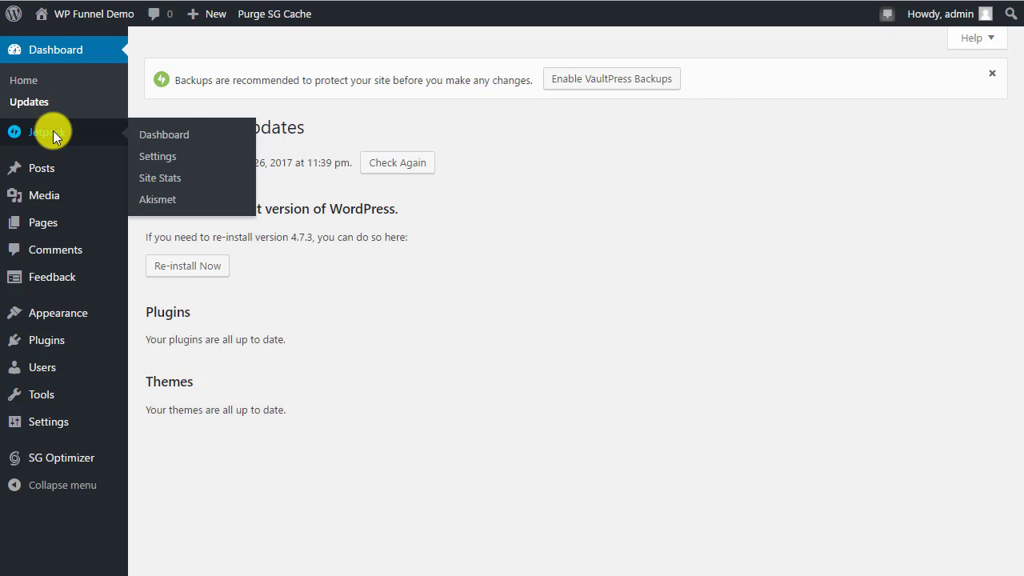
left_click(52, 132)
scroll(512, 236, "down", 4)
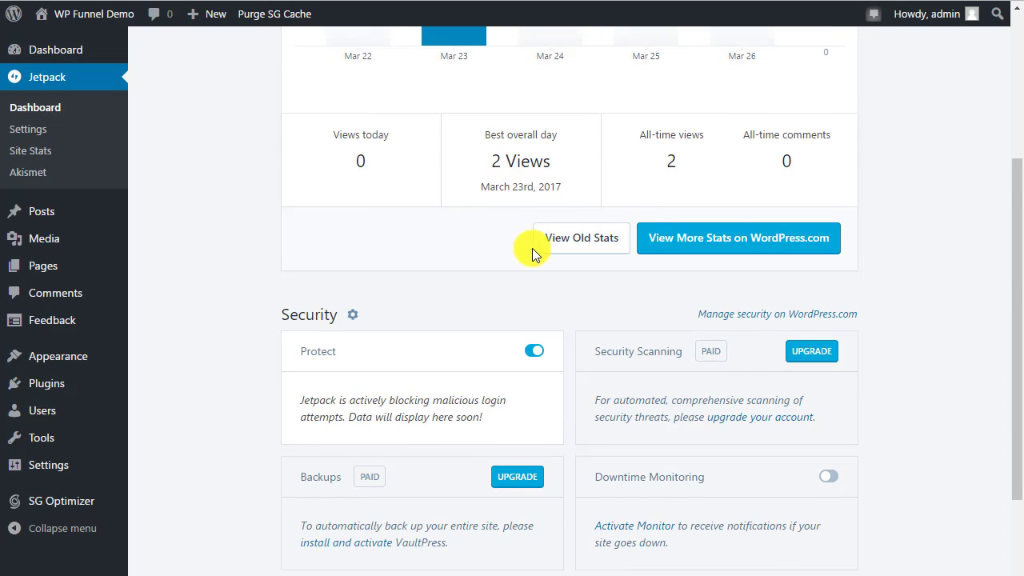
scroll(569, 293, "down", 4)
scroll(569, 292, "up", 8)
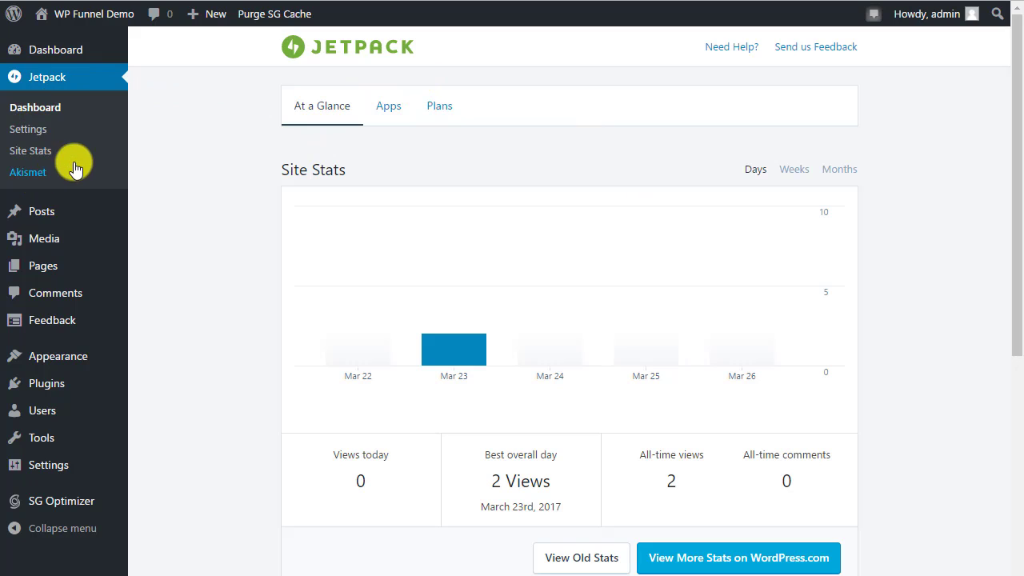
Move the "WordPress Resources at SiteGround" post to the trash from the list of all posts
mouse_move(50, 212)
left_click(230, 214)
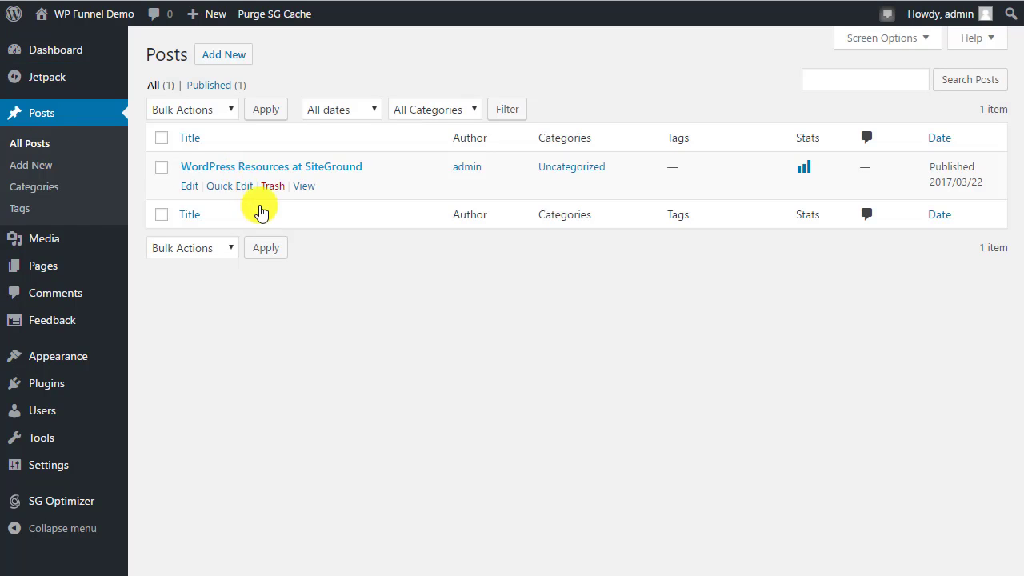
mouse_move(293, 165)
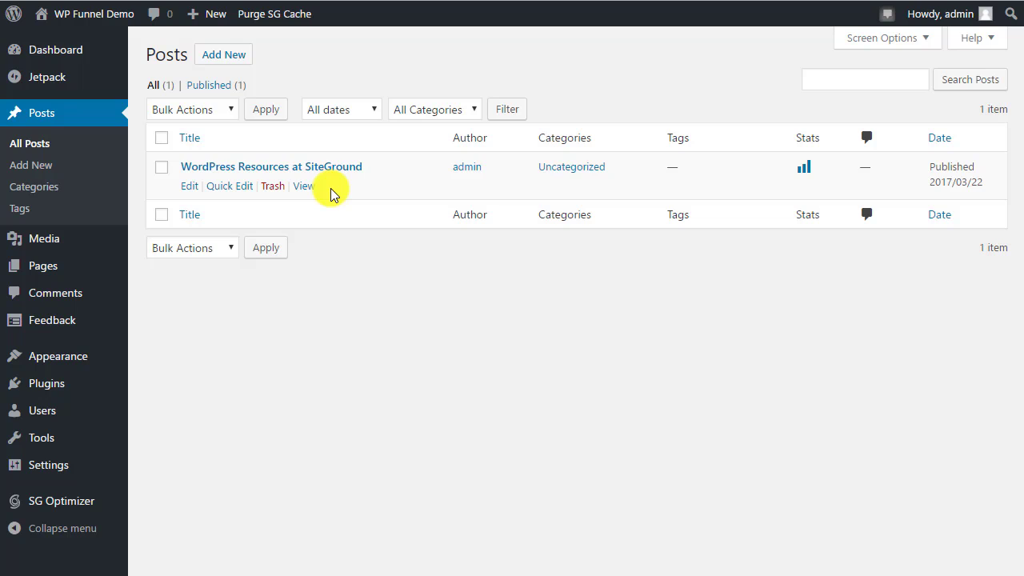
left_click(273, 189)
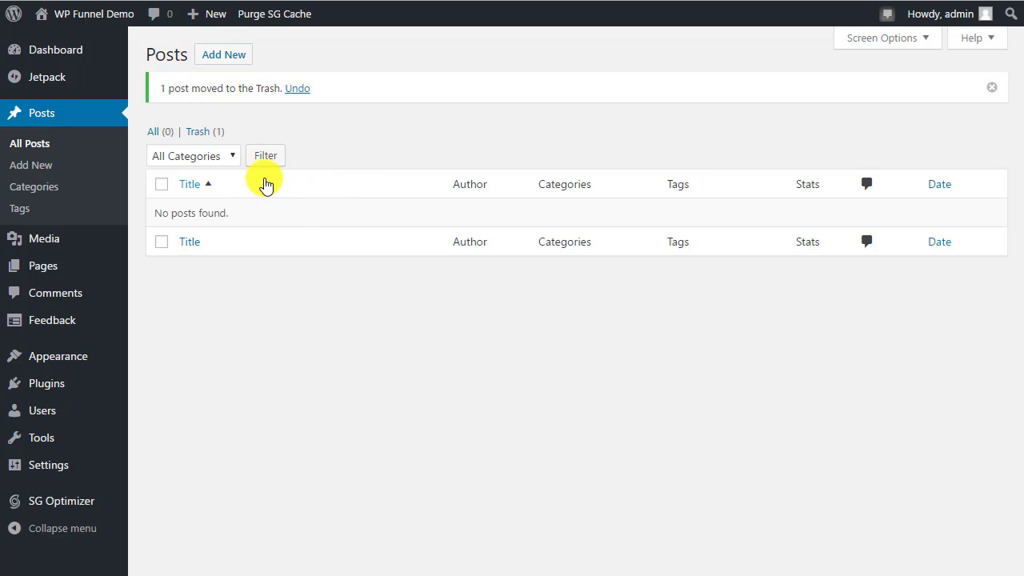
Permanently delete the trashed "WordPress Resources at SiteGround" post by emptying the posts trash
left_click(200, 136)
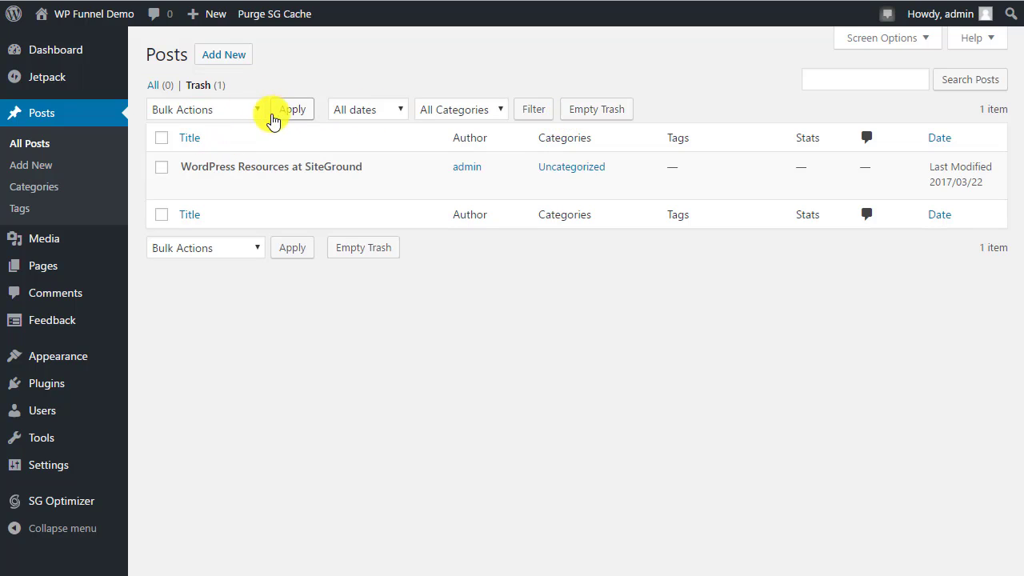
left_click(162, 171)
left_click(204, 110)
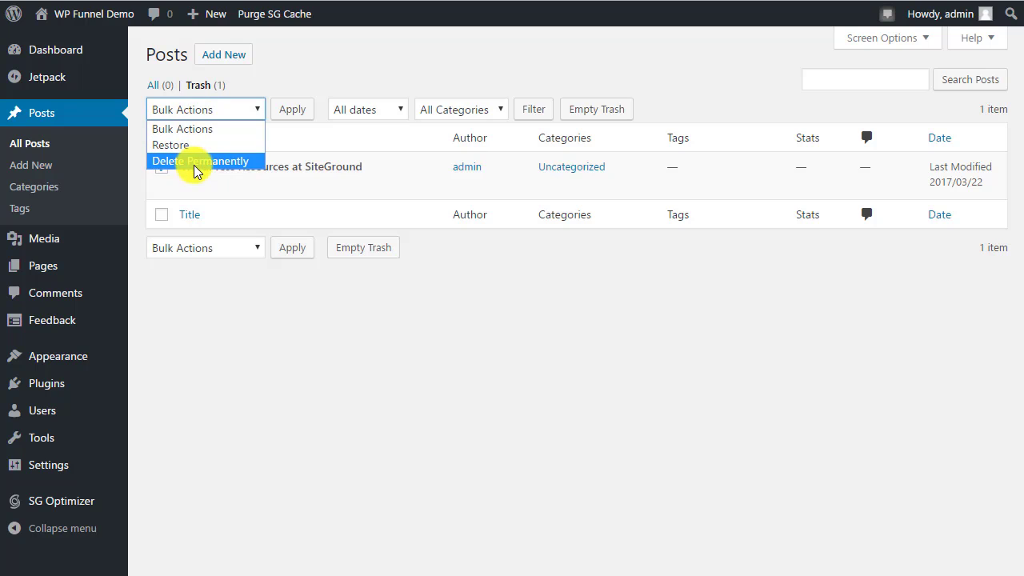
left_click(279, 80)
left_click(161, 167)
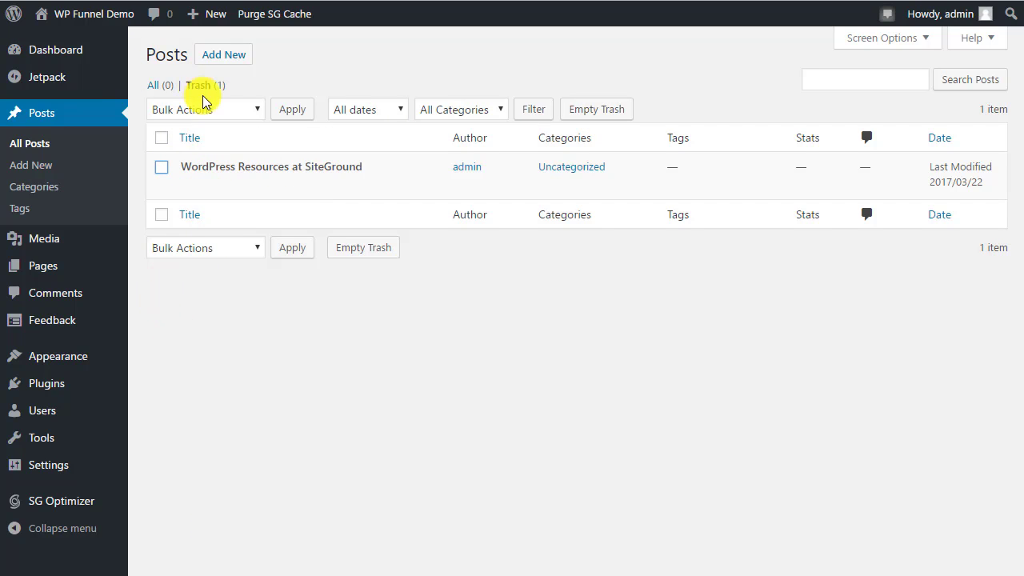
left_click(589, 110)
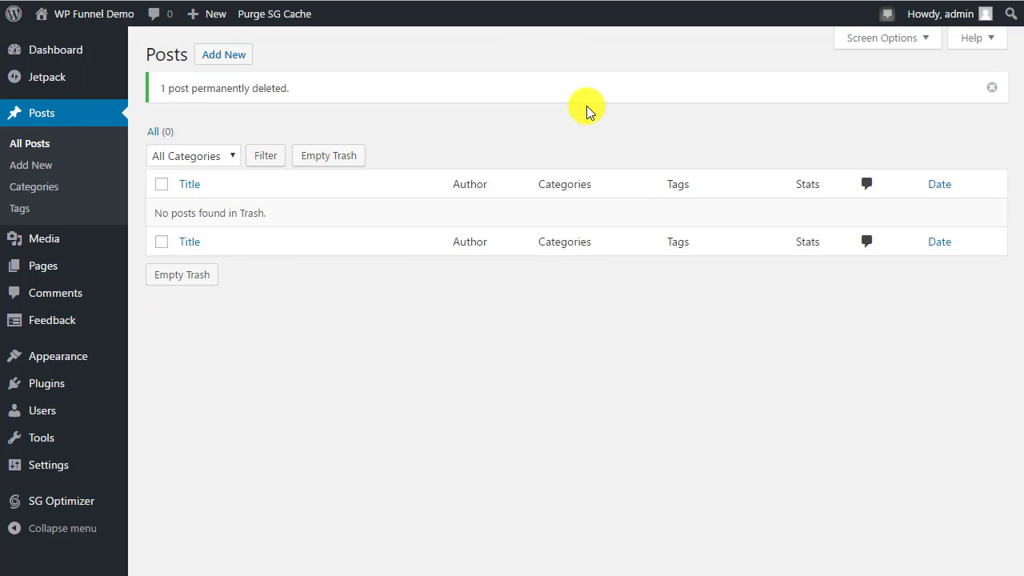
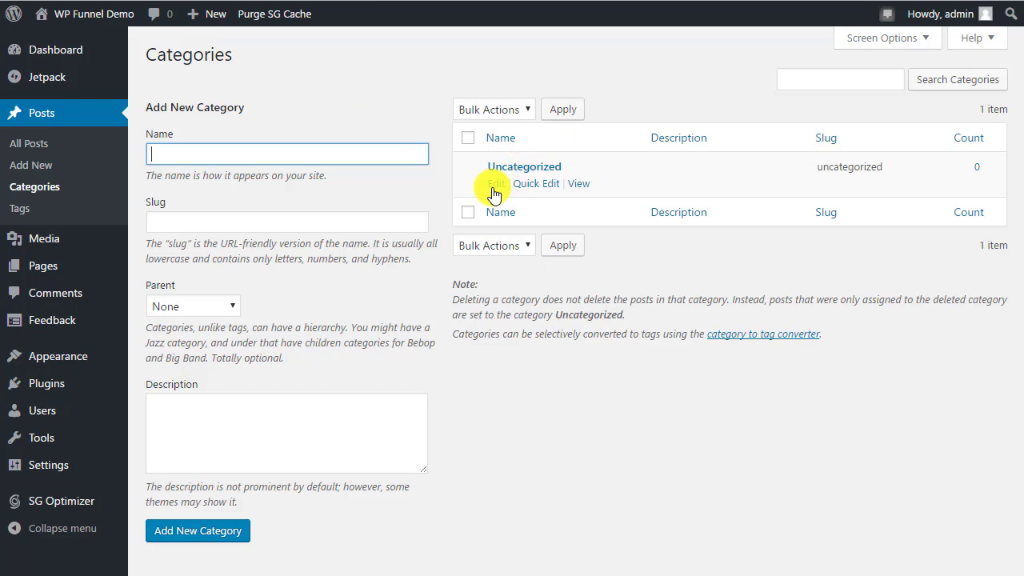
Rename the default Uncategorized category to General and set its slug to general
left_click(495, 184)
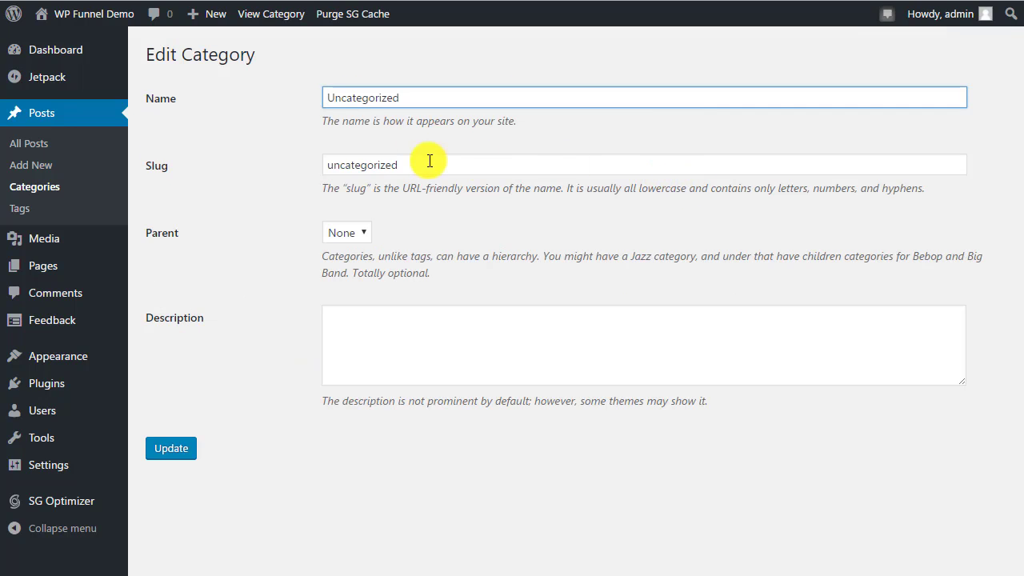
left_click_drag(418, 96, 265, 96)
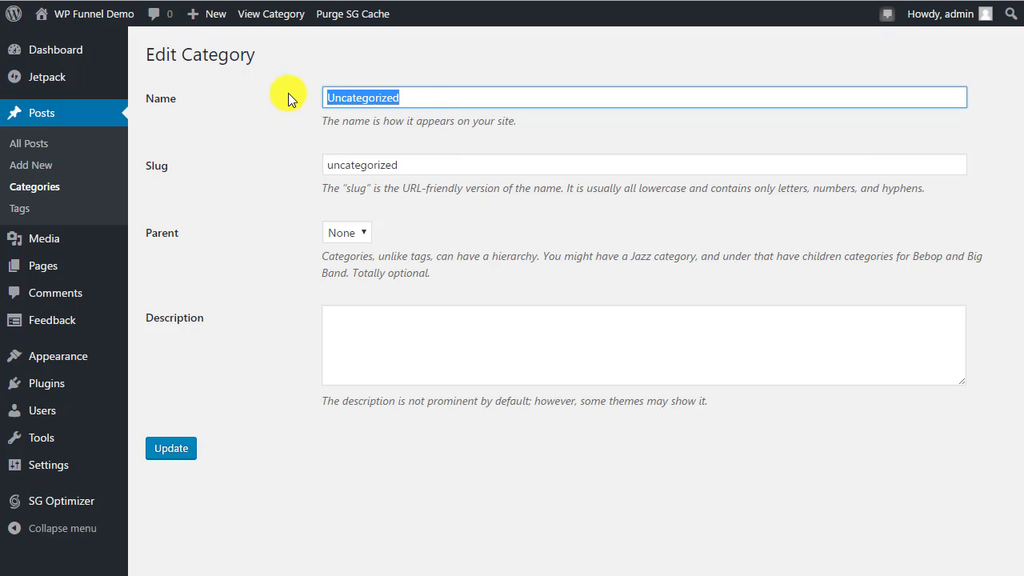
type("ge")
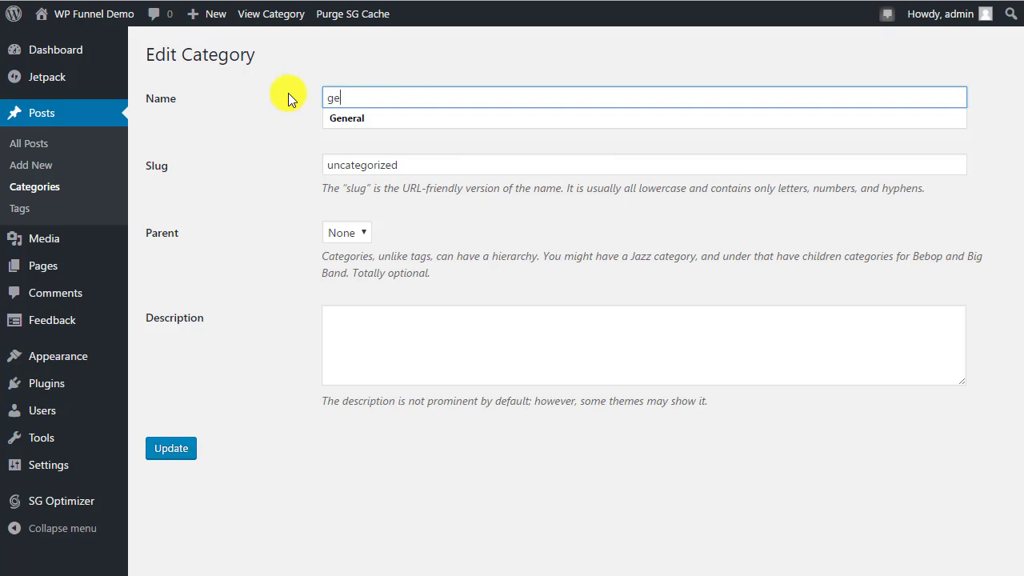
key("BackSpace")
key("BackSpace")
type("General")
key("Tab")
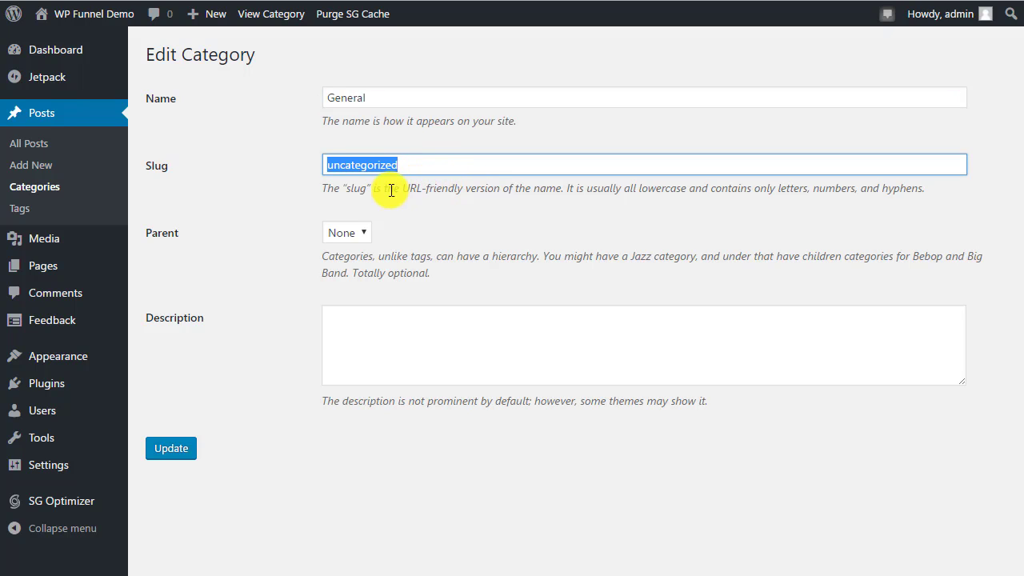
type("general")
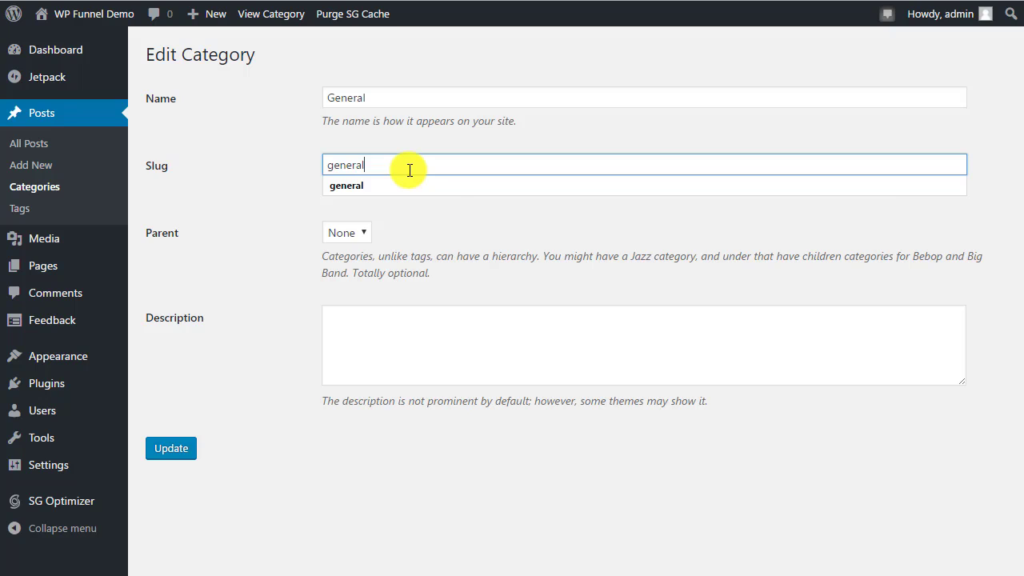
key("Tab")
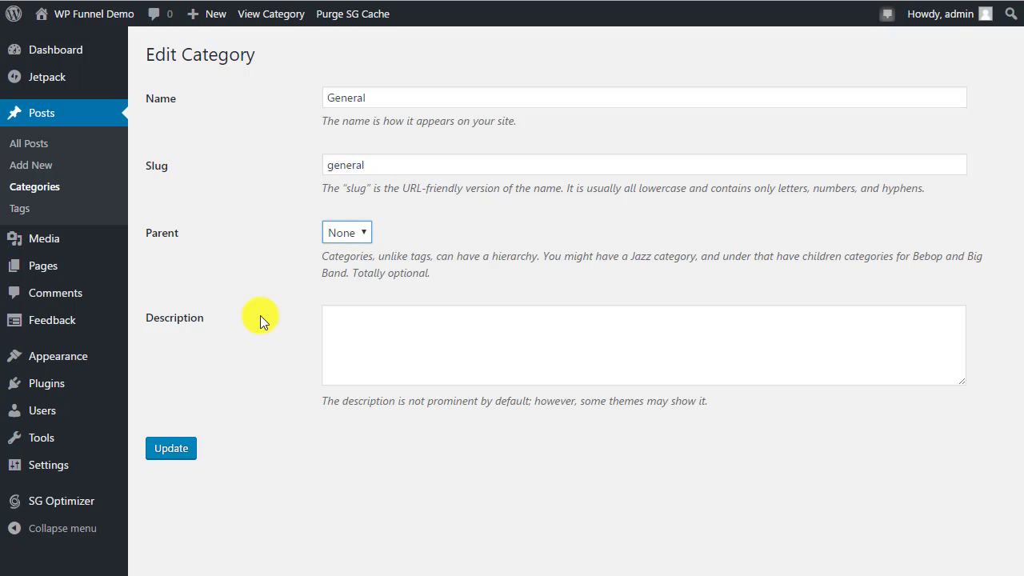
Set the category's description to "This is the general post category for my blog", save the update and return to the category list
left_click(406, 314)
type("This is t")
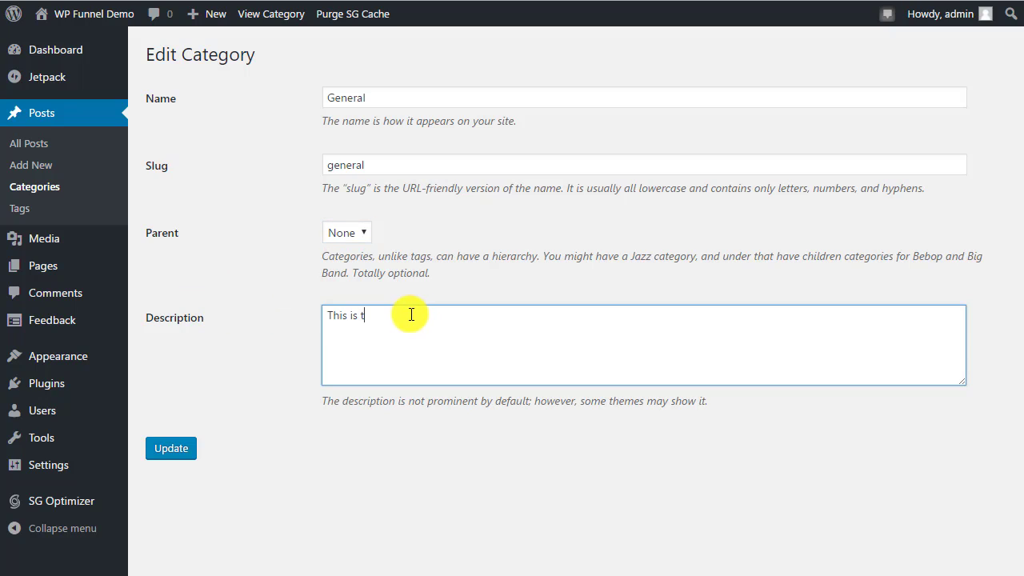
type("he general post category for my blog")
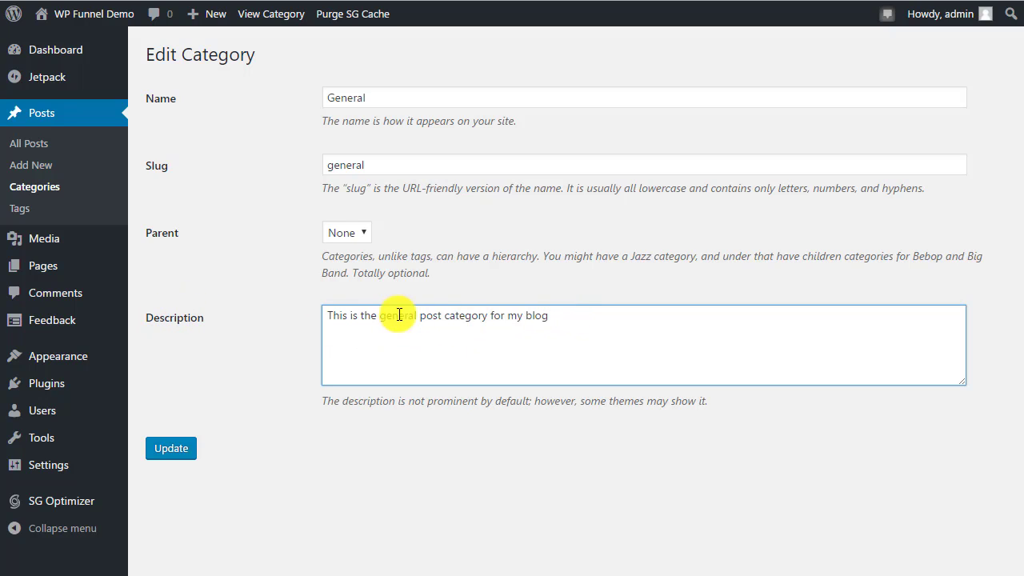
left_click(172, 448)
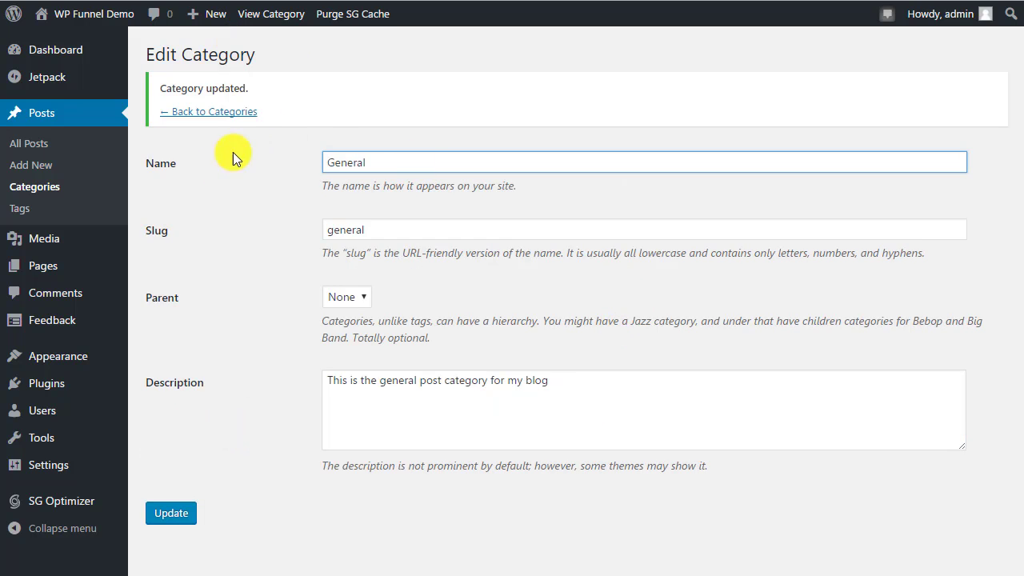
left_click(228, 113)
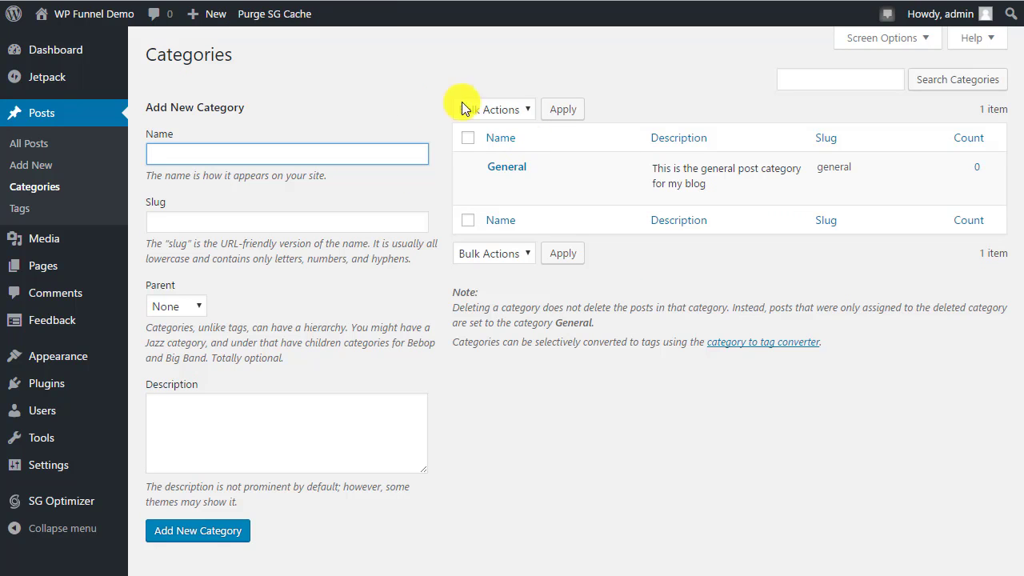
mouse_move(521, 189)
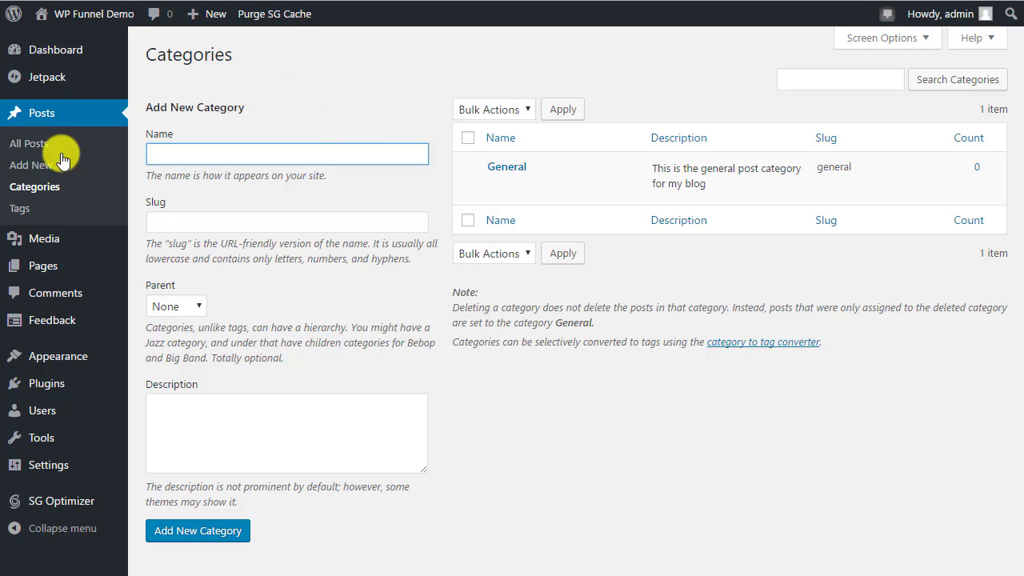
Add a post tag named Poodle without a slug or description, and permanently delete that tag
left_click(20, 211)
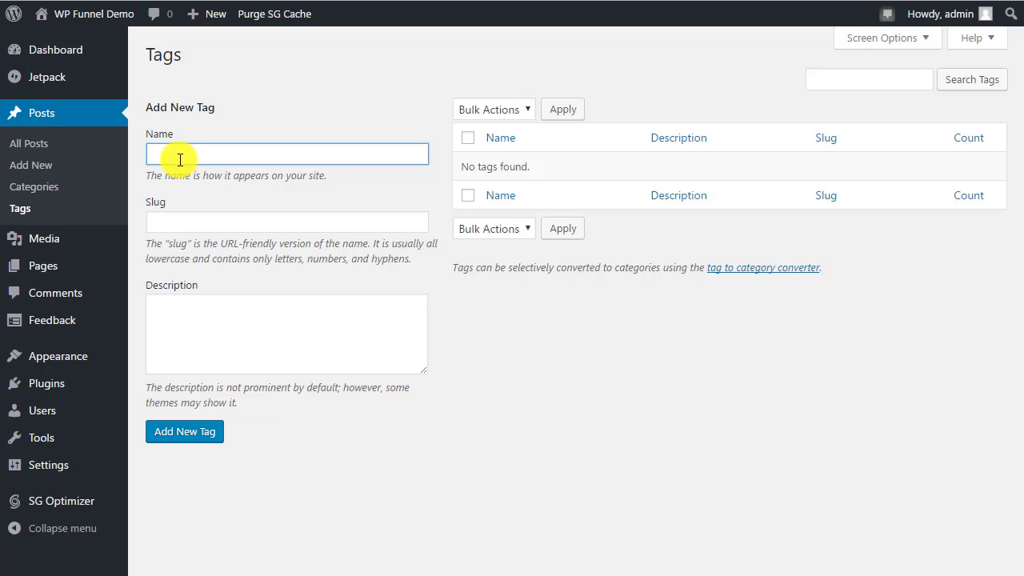
type("Poodle")
key("Tab")
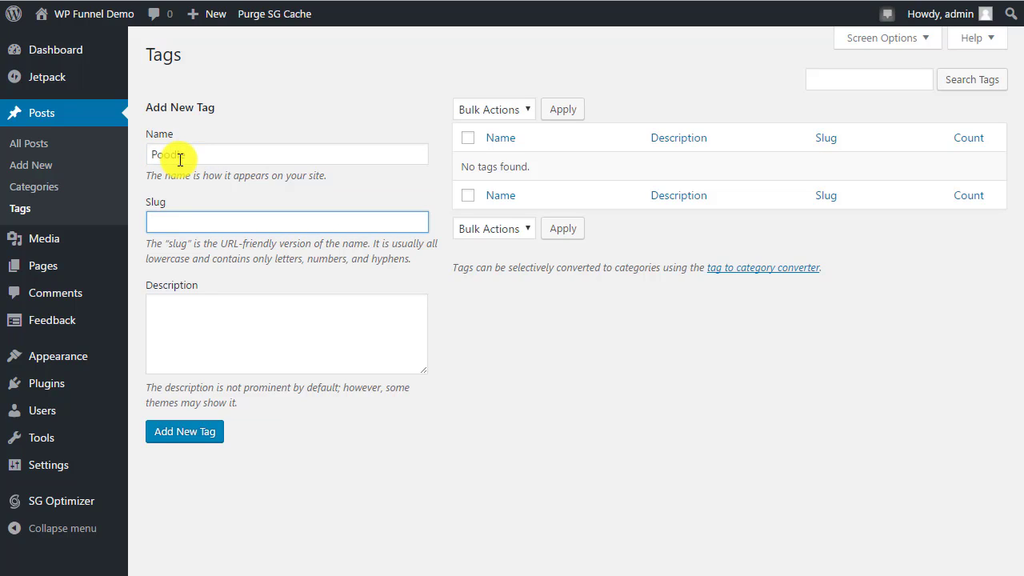
key("Tab")
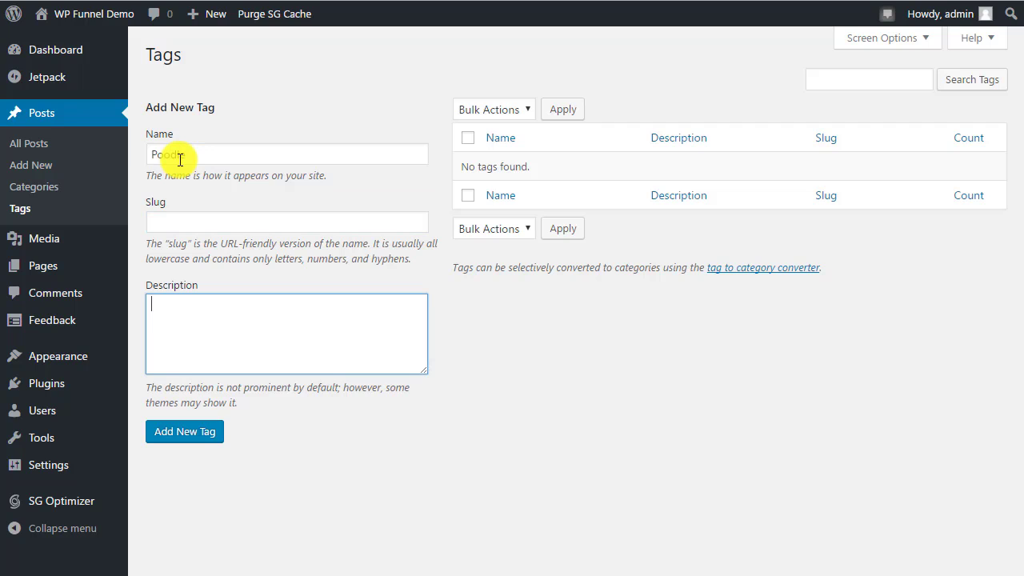
left_click(204, 434)
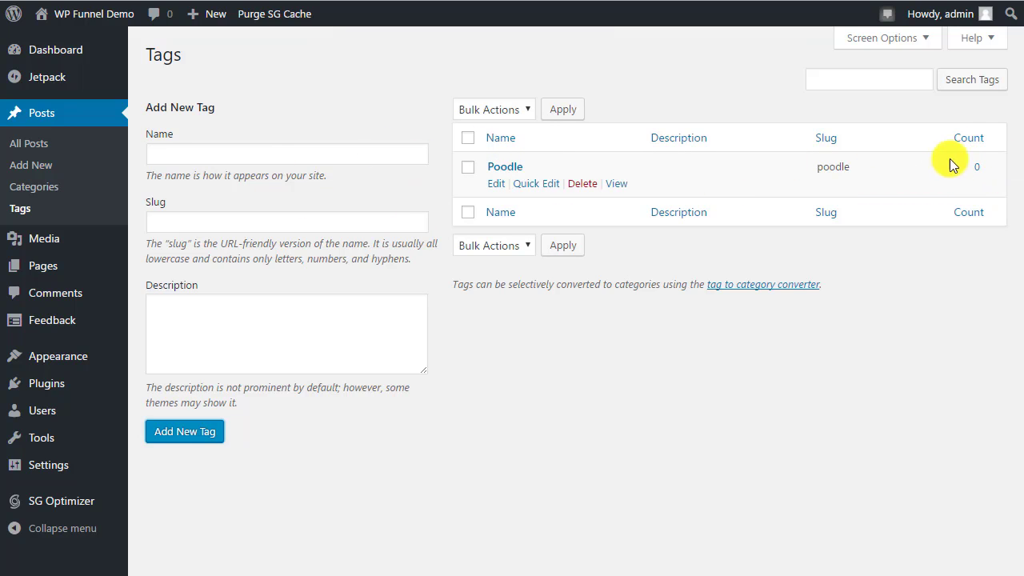
left_click(582, 184)
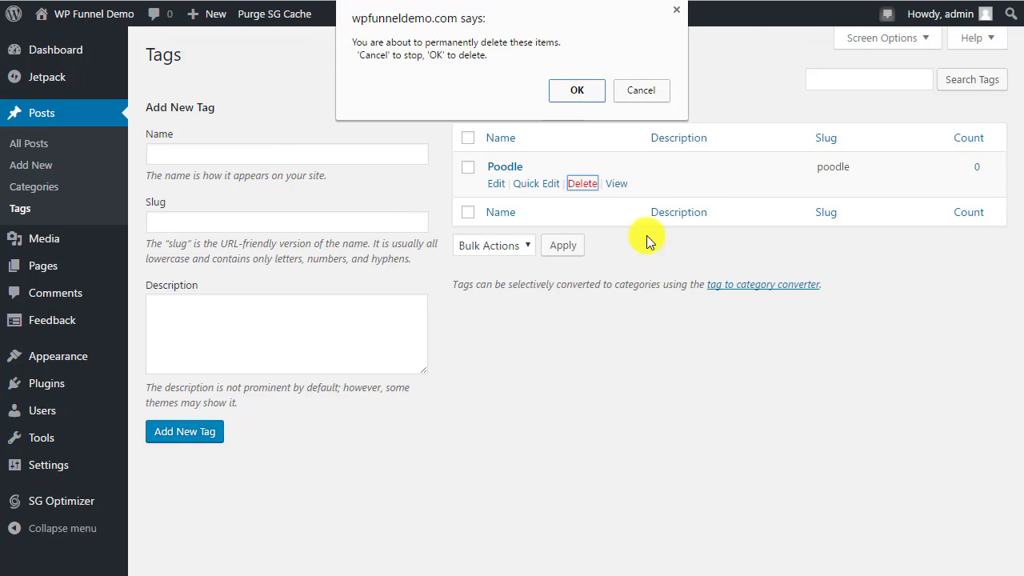
left_click(584, 95)
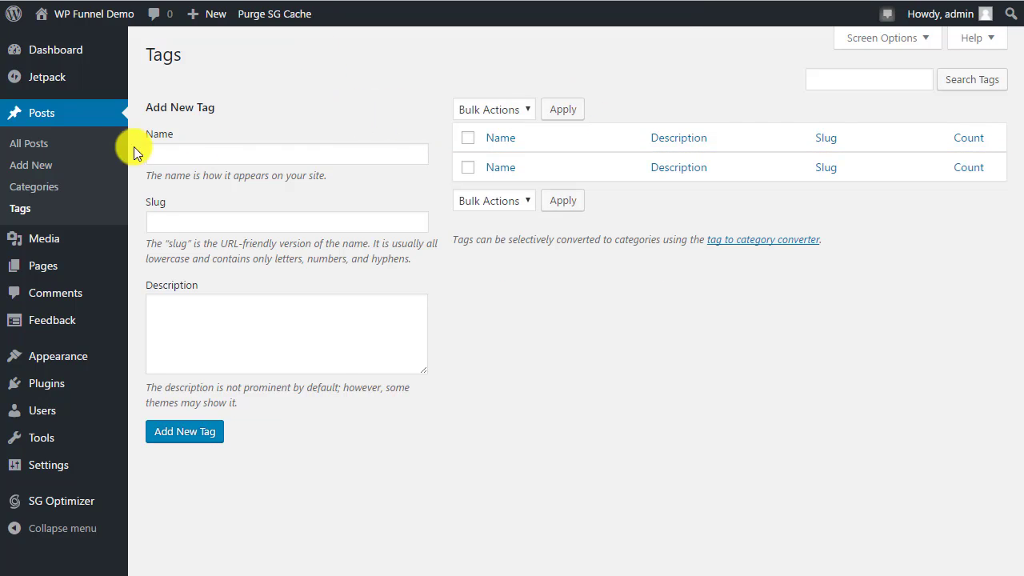
Look over the new post editor, the media library and the page for uploading new media
left_click(52, 165)
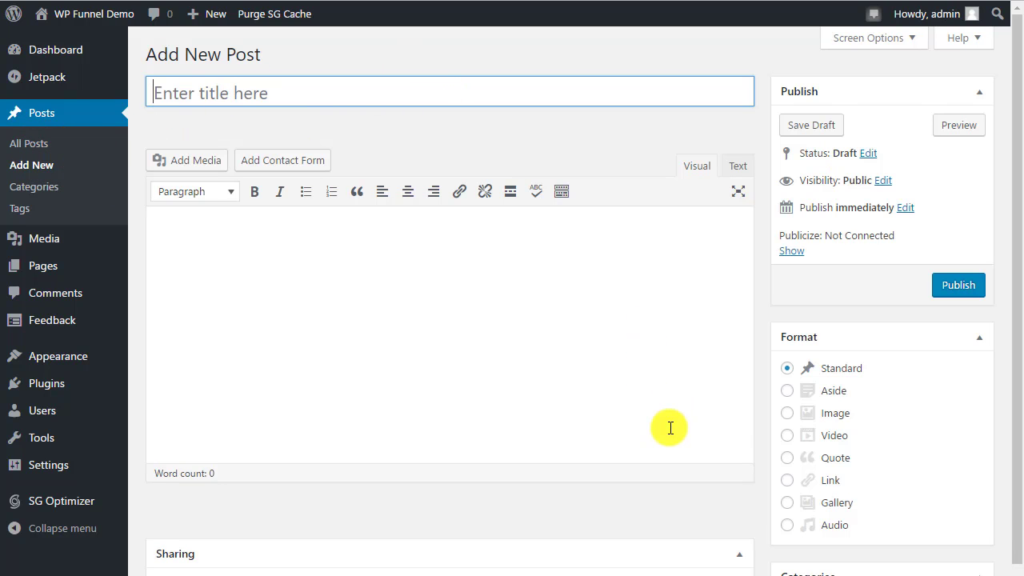
left_click(46, 236)
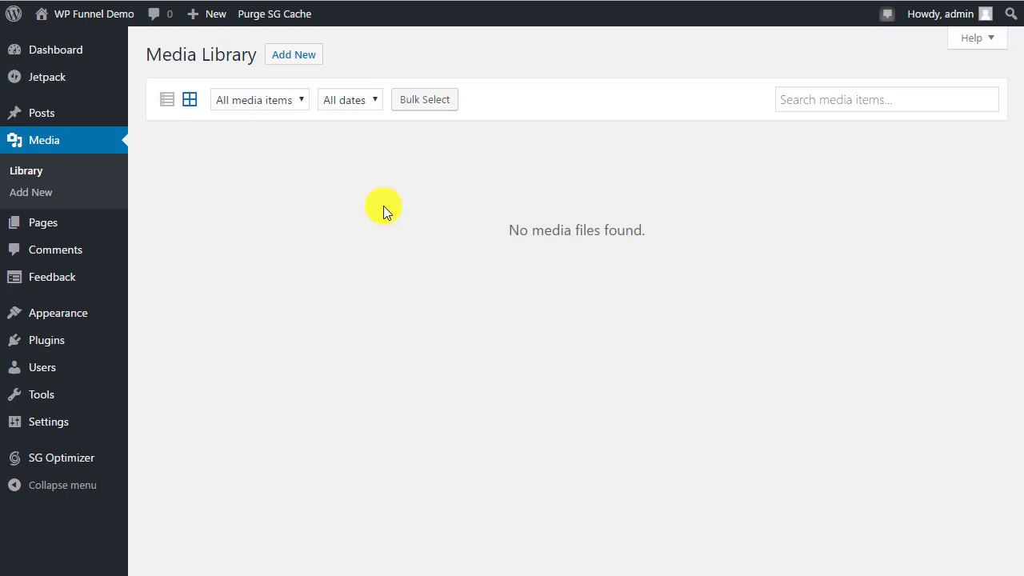
left_click(29, 194)
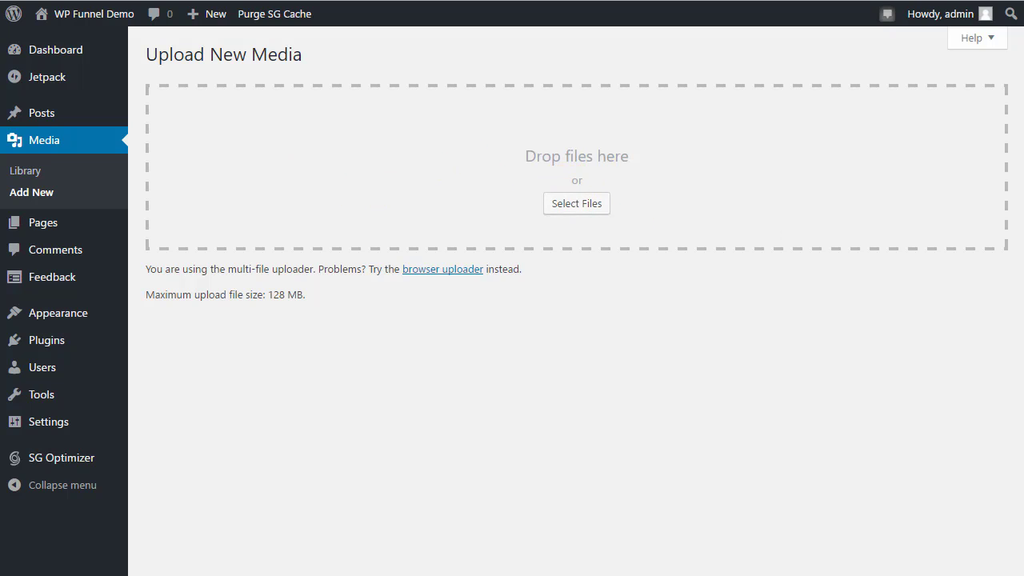
left_click(555, 213)
left_click(27, 147)
Look over the pages list and new page editor, as well as the site's comments and feedback lists
left_click(44, 224)
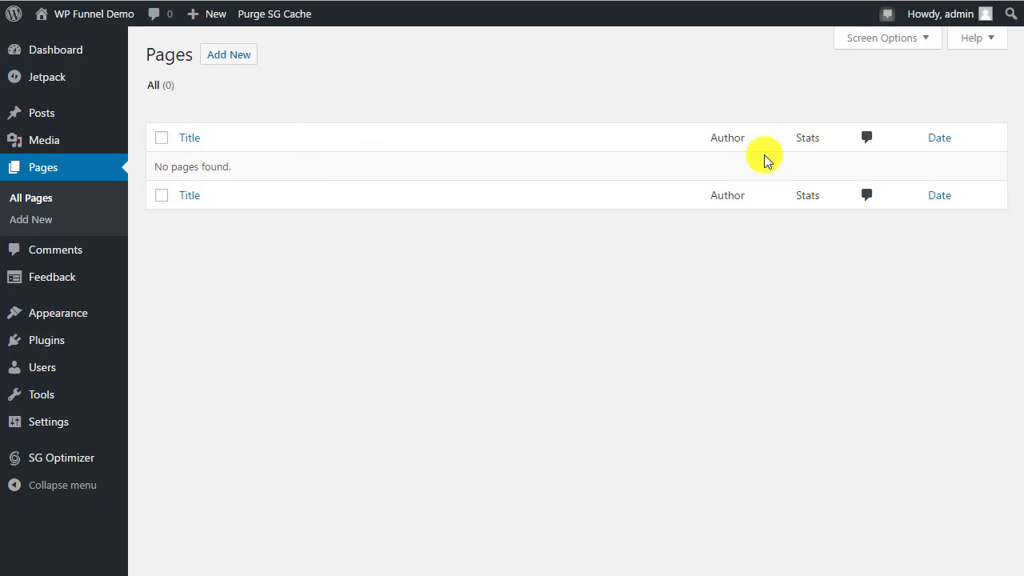
left_click(228, 58)
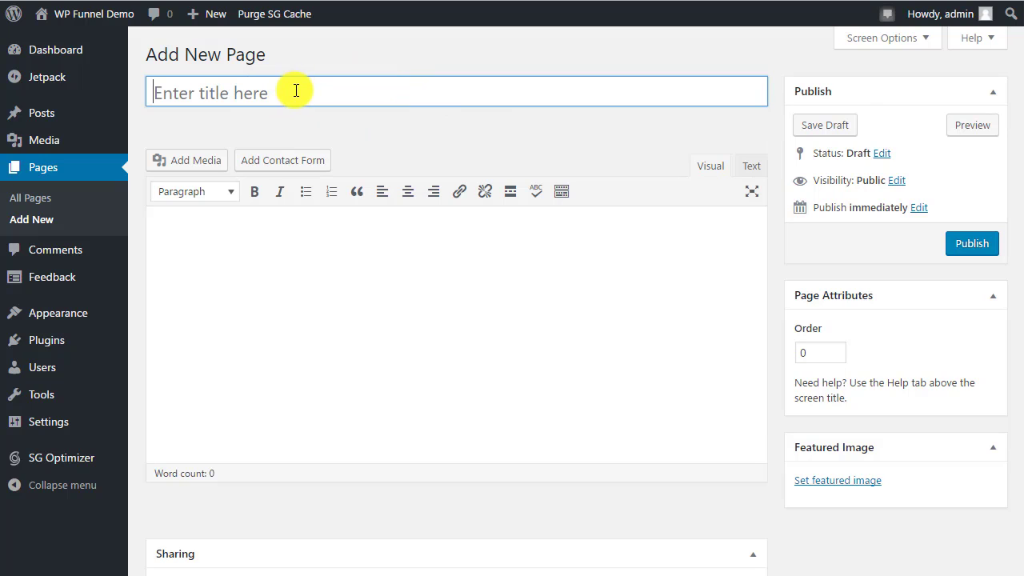
left_click(51, 161)
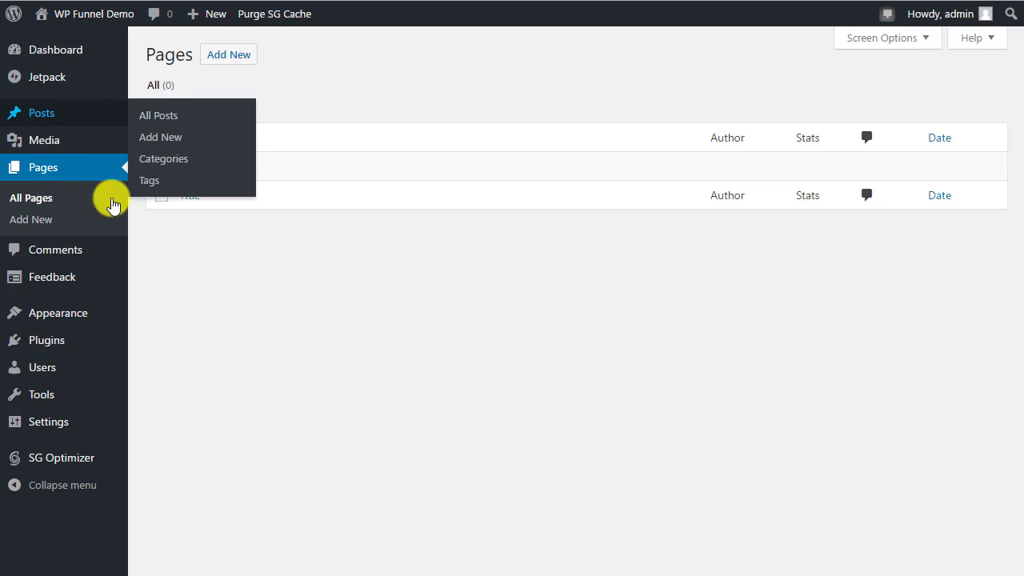
left_click(51, 251)
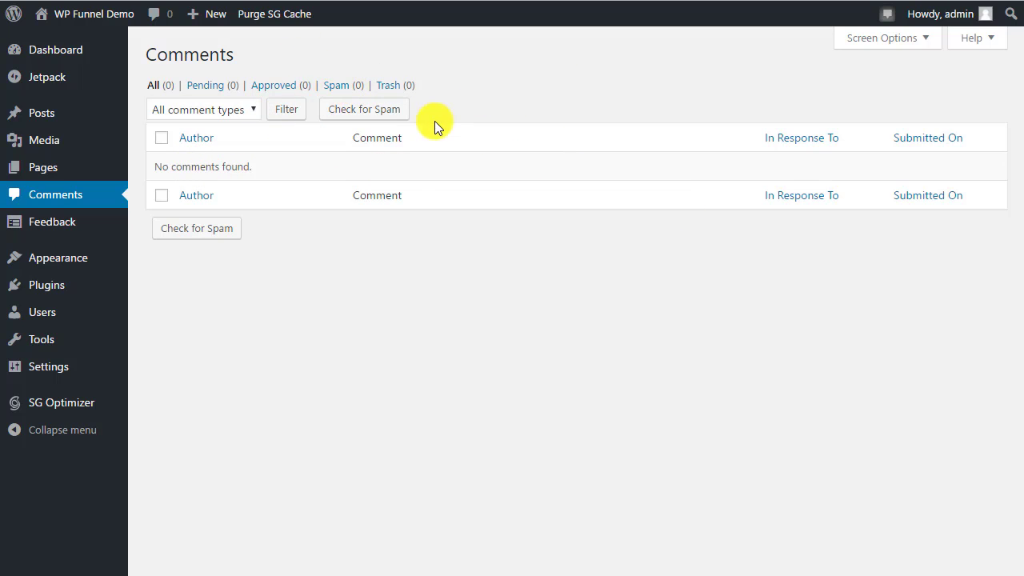
left_click(53, 220)
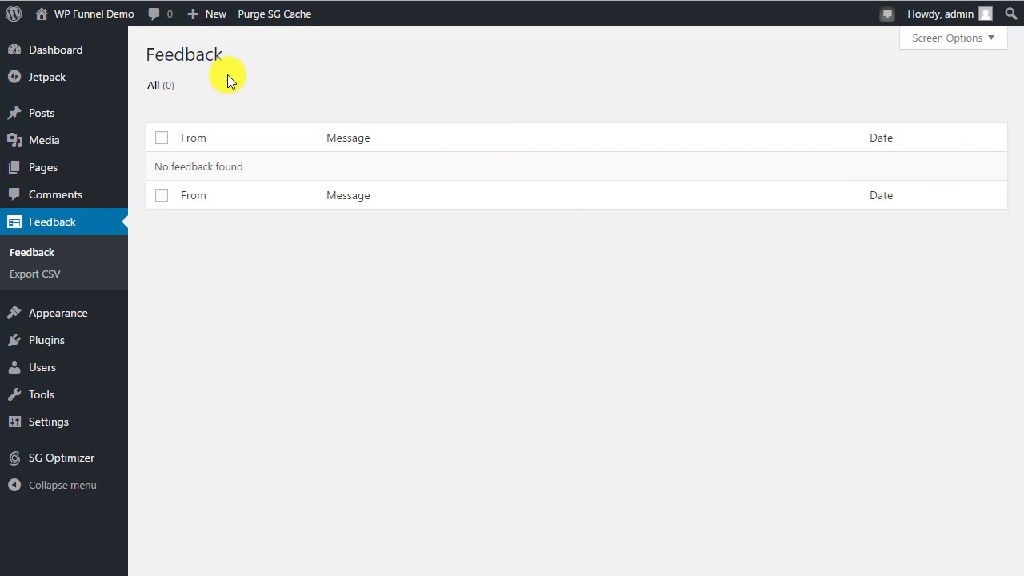
Review the installed themes and view the customization options of the active Twenty Seventeen theme, leaving them without changes
mouse_move(71, 315)
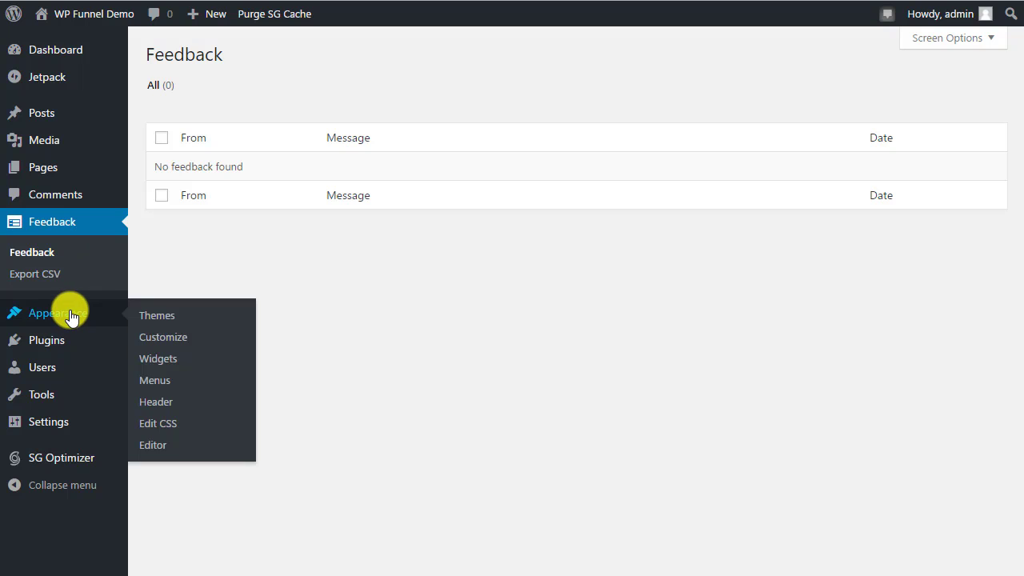
left_click(154, 313)
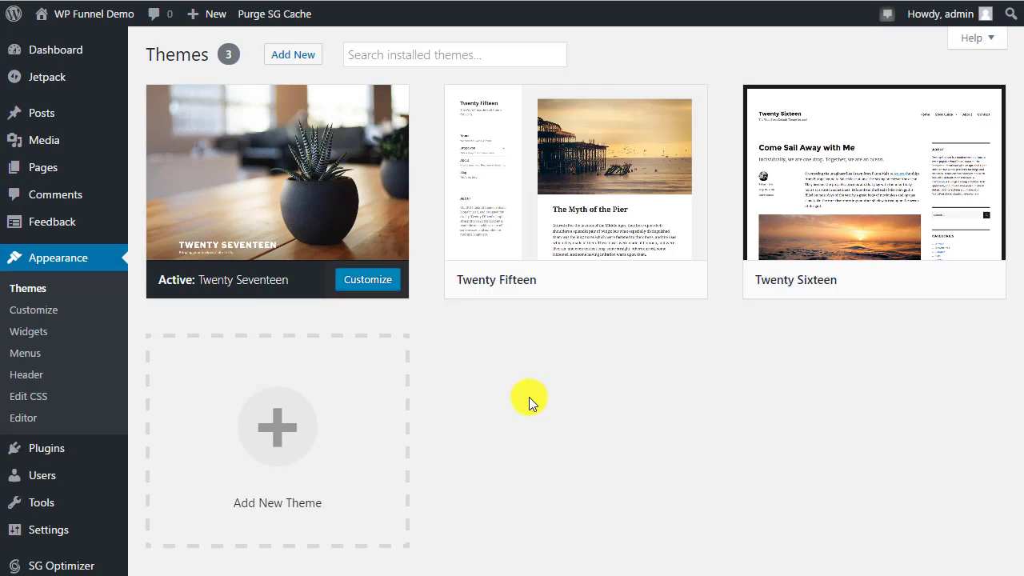
mouse_move(253, 200)
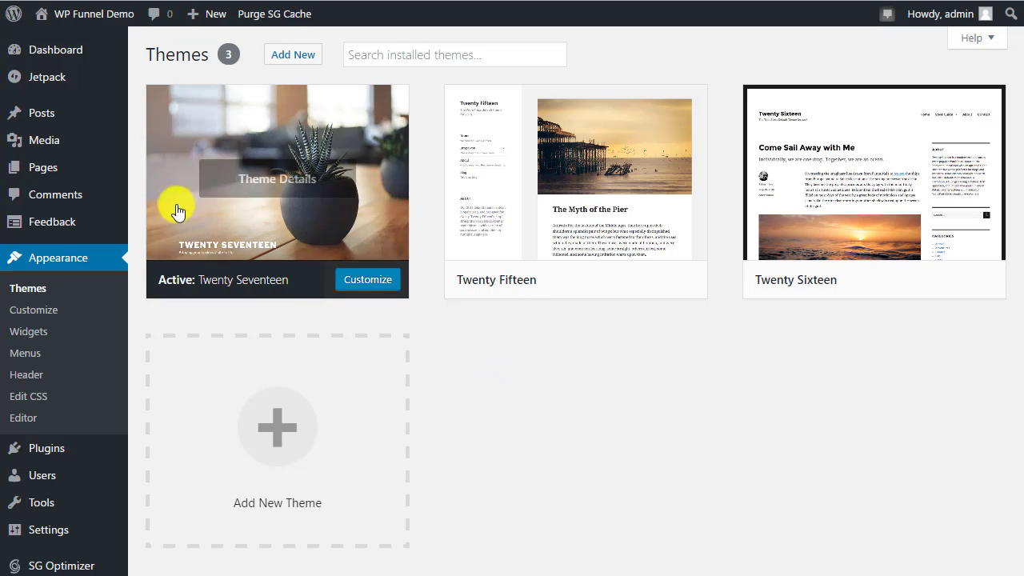
left_click(29, 314)
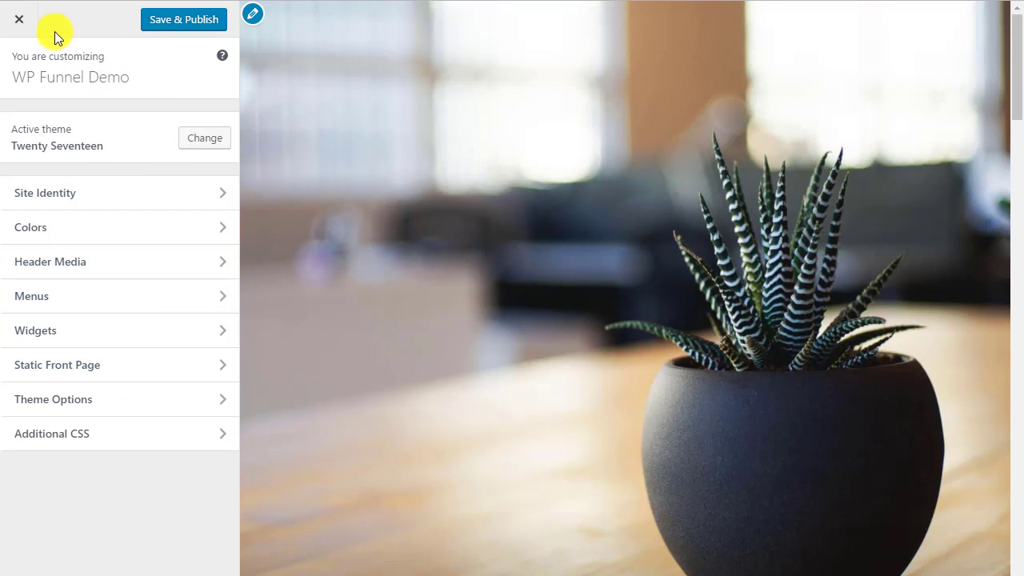
left_click(19, 19)
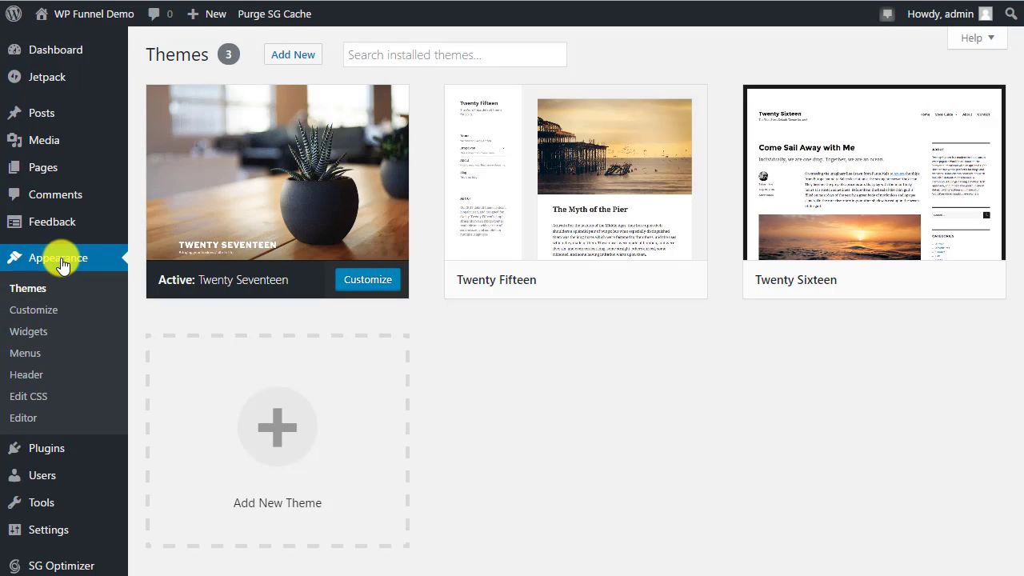
Review the installed plugins and the featured plugins available for adding to the site
left_click(52, 453)
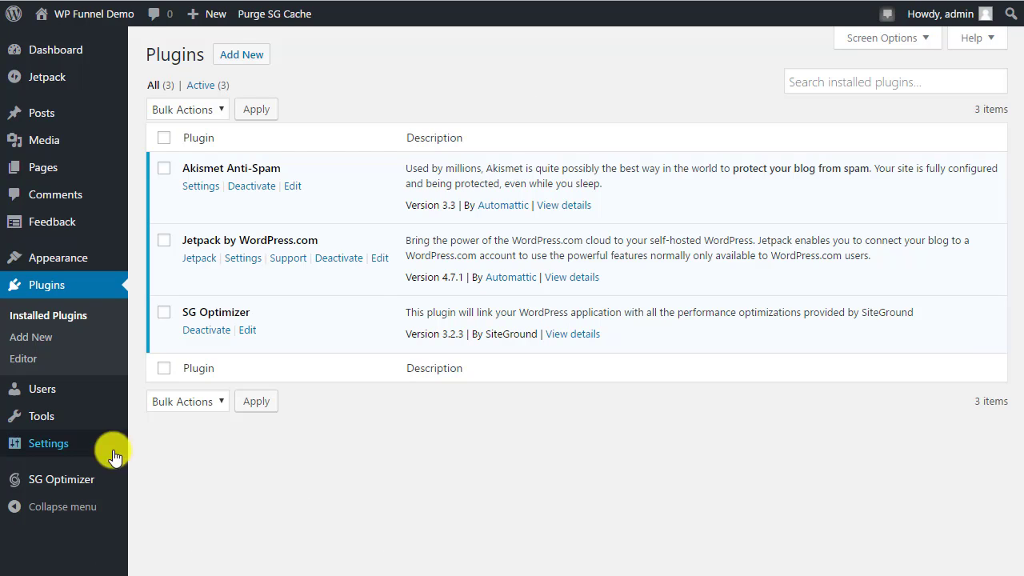
left_click(243, 58)
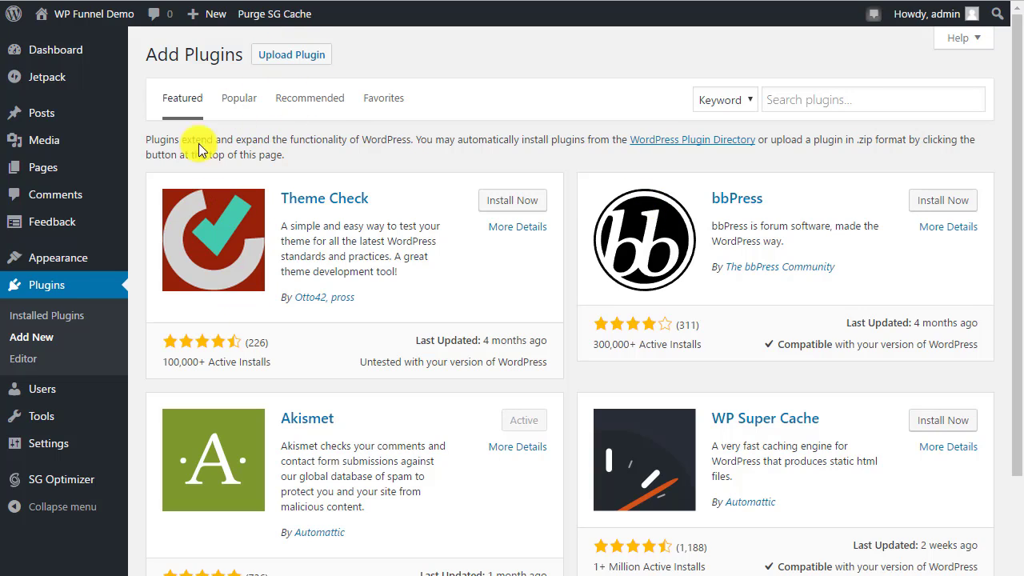
Open the admin account's profile from the users list and look over its personal options and name fields
left_click(40, 395)
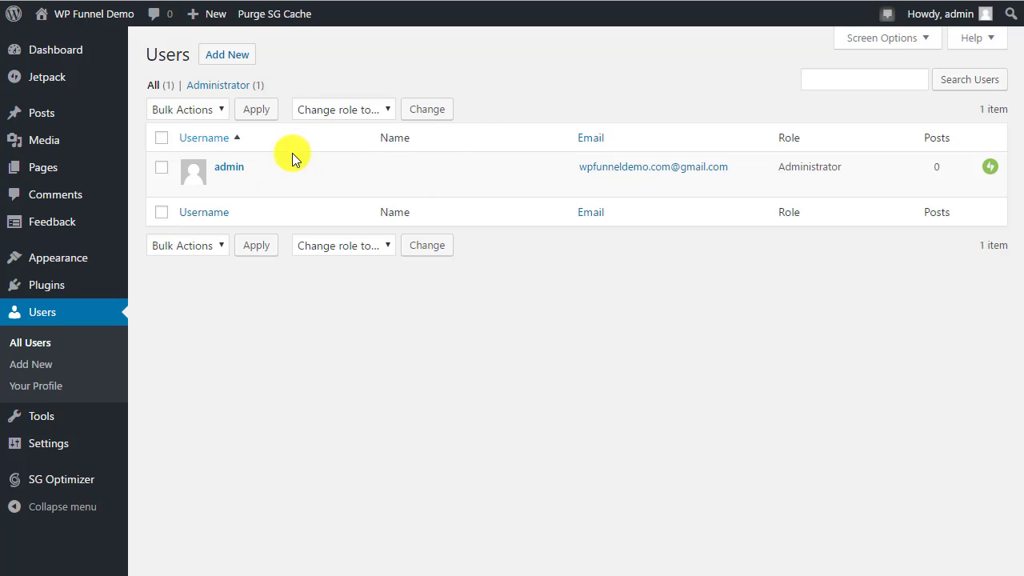
left_click(224, 185)
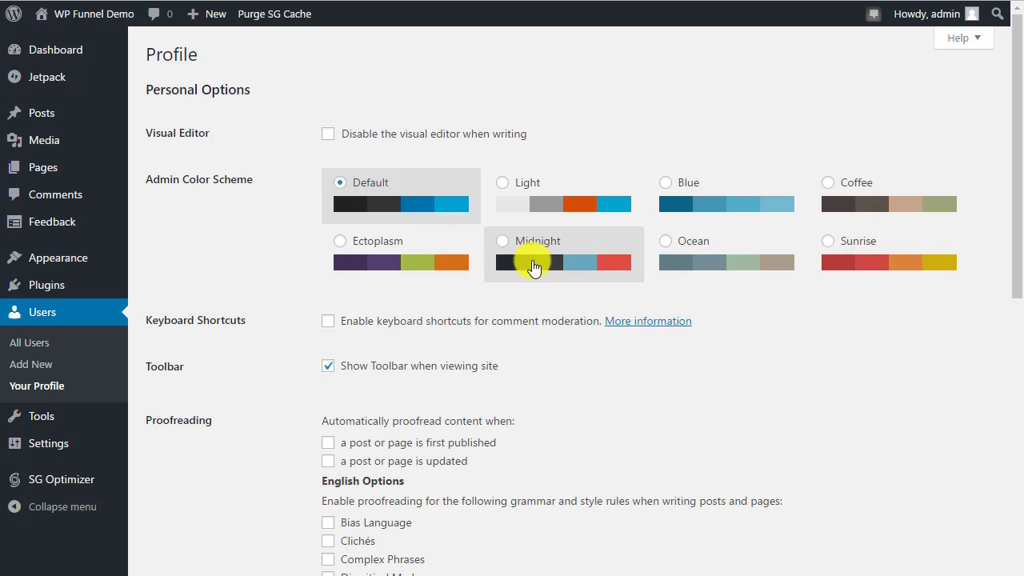
scroll(411, 247, "down", 10)
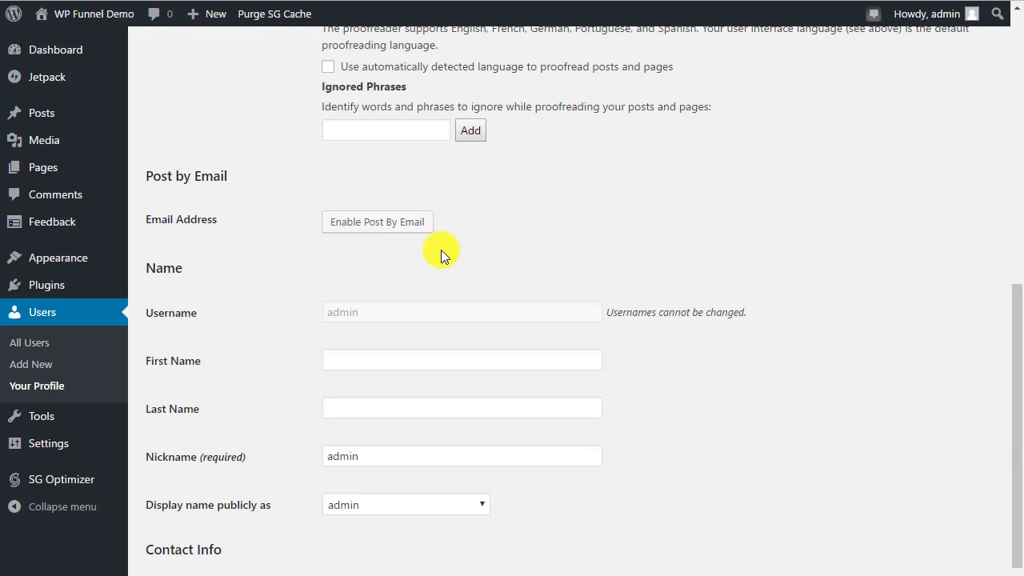
scroll(444, 240, "down", 3)
scroll(560, 257, "up", 2)
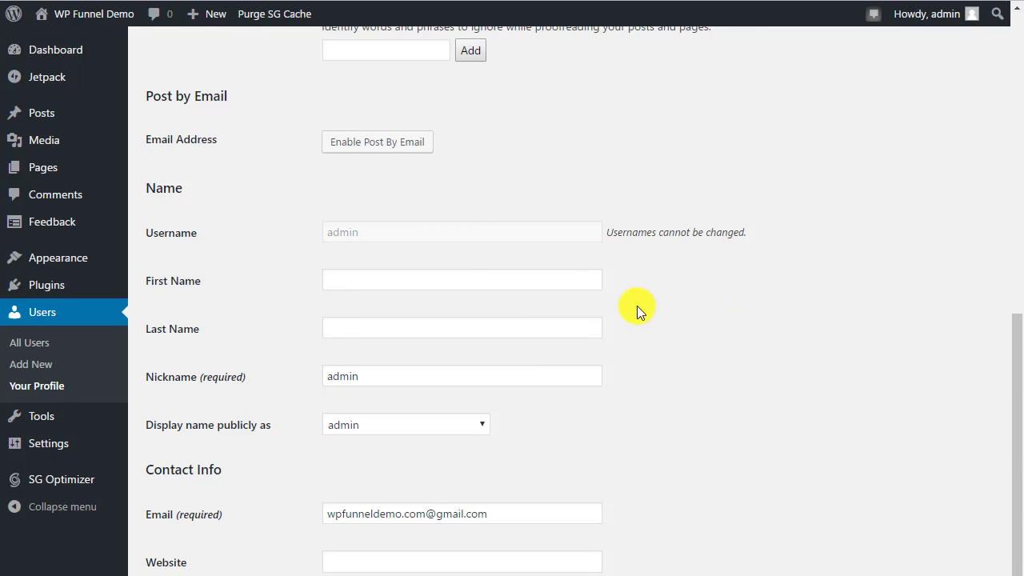
scroll(608, 307, "down", 1)
scroll(608, 307, "up", 1)
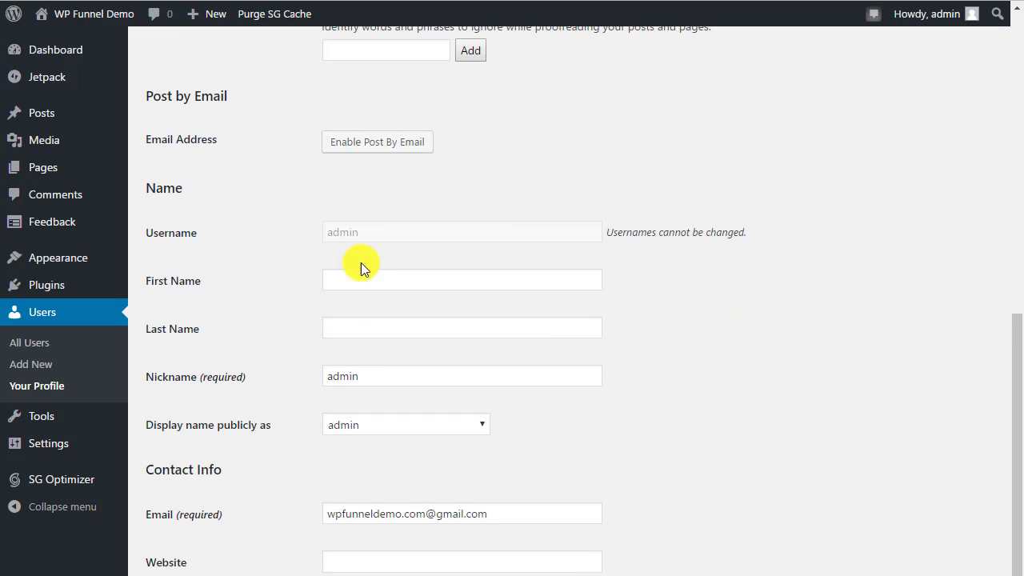
Fill in the admin profile's First Name and Last Name with the site owner's name
left_click(384, 279)
type("St")
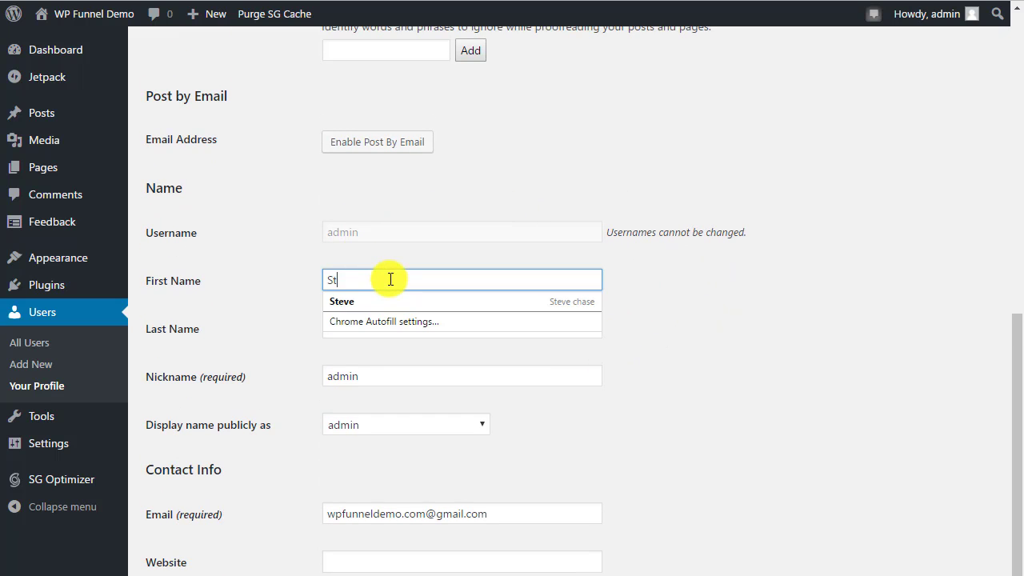
type("eve")
key("Tab")
type("Chase")
key("Tab")
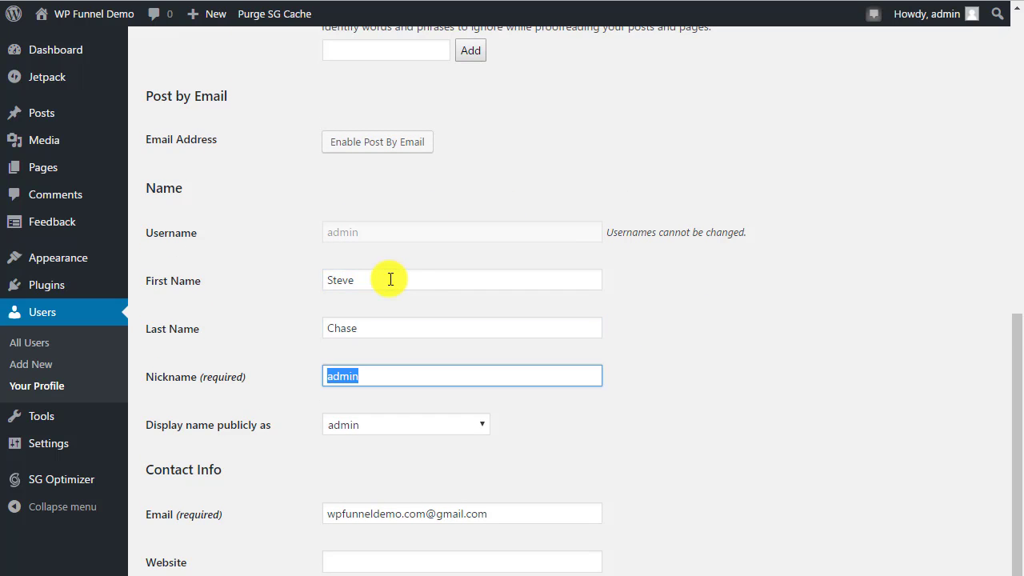
Replace the profile's nickname with the owner's first name and choose that name as the publicly displayed one
key("BackSpace")
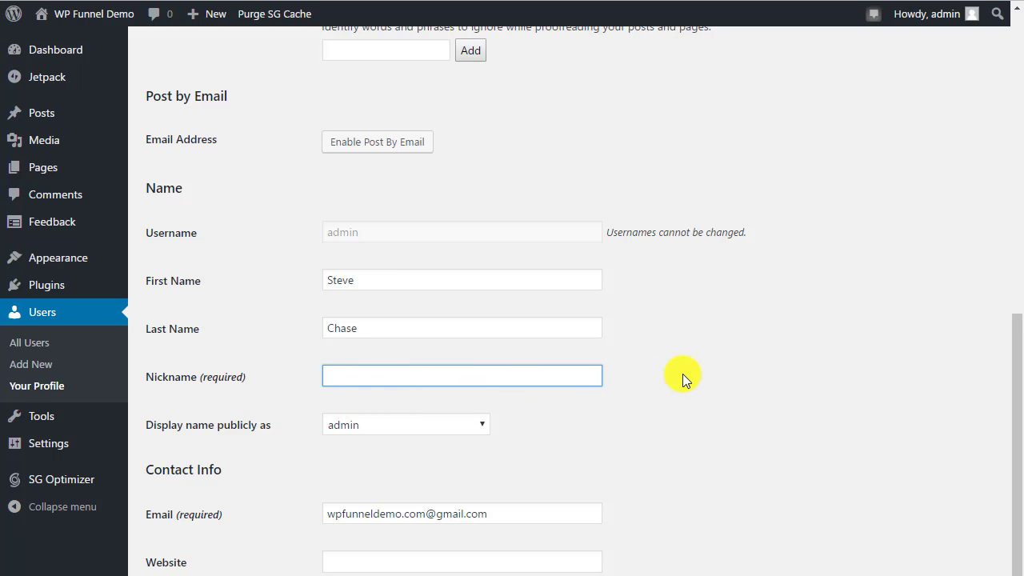
type("Steve")
key("Tab")
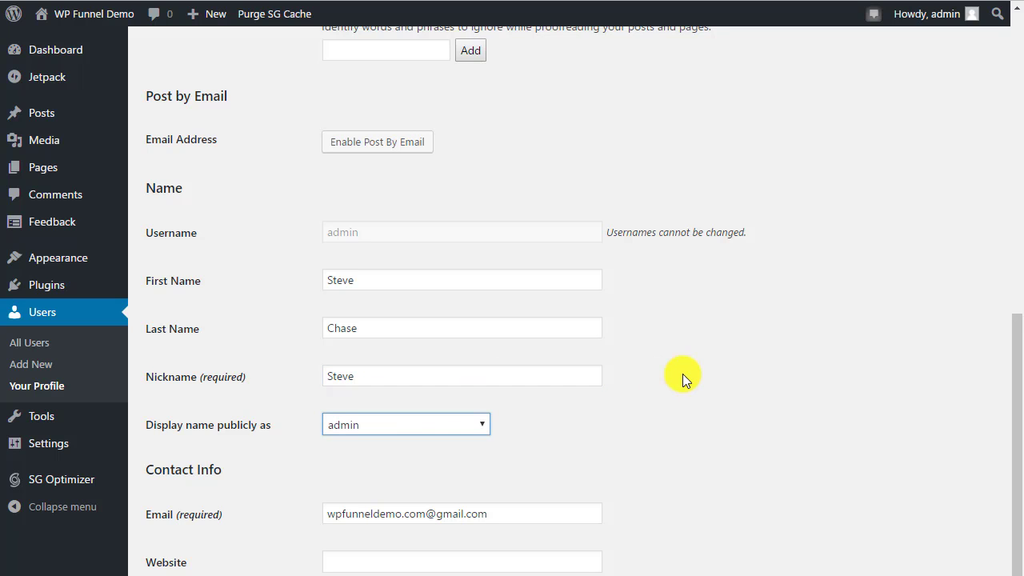
scroll(683, 374, "down", 1)
left_click(387, 348)
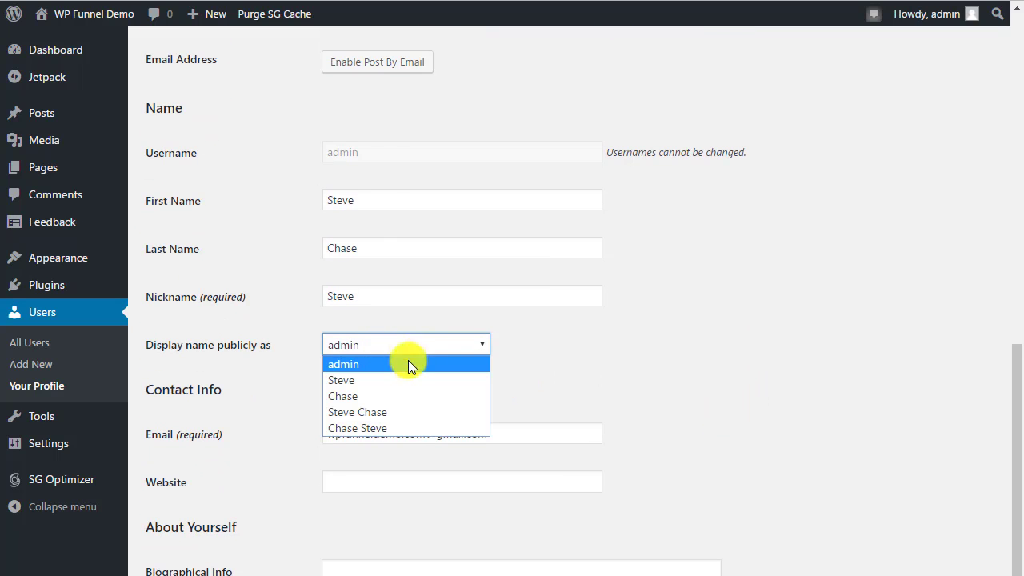
left_click(357, 382)
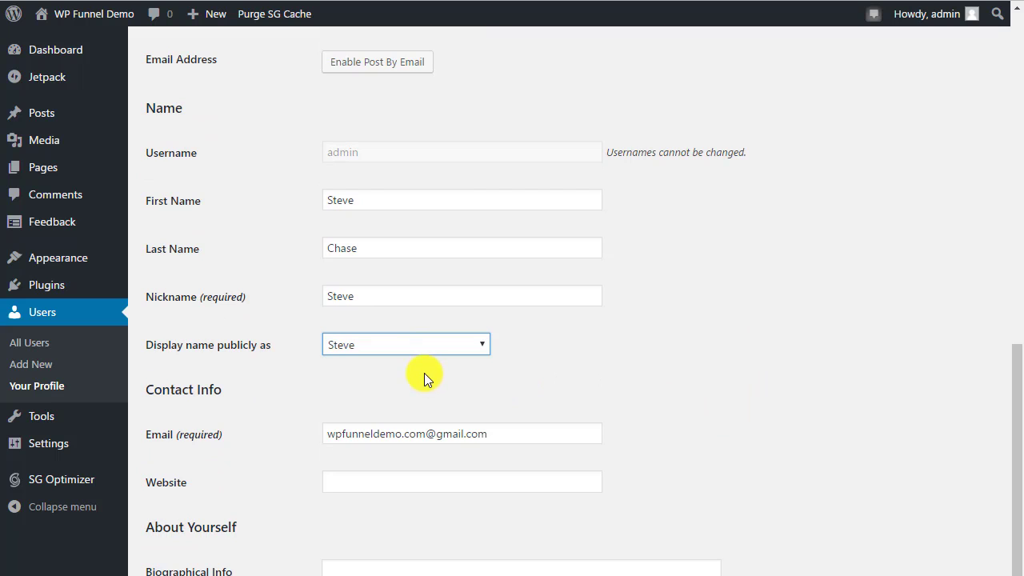
Look over the profile's contact, biography and picture fields, and save the profile changes
scroll(201, 302, "down", 2)
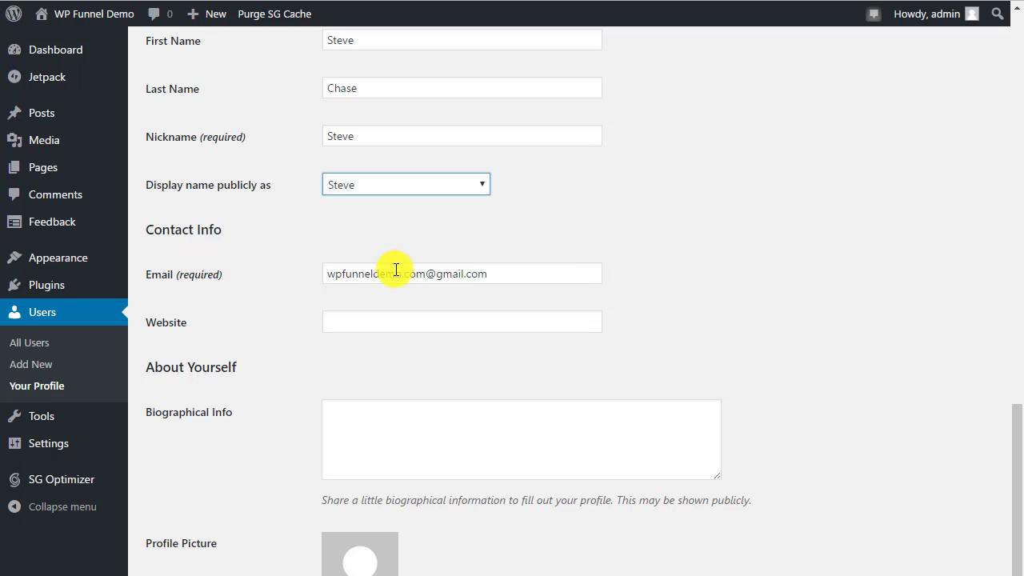
scroll(485, 303, "down", 2)
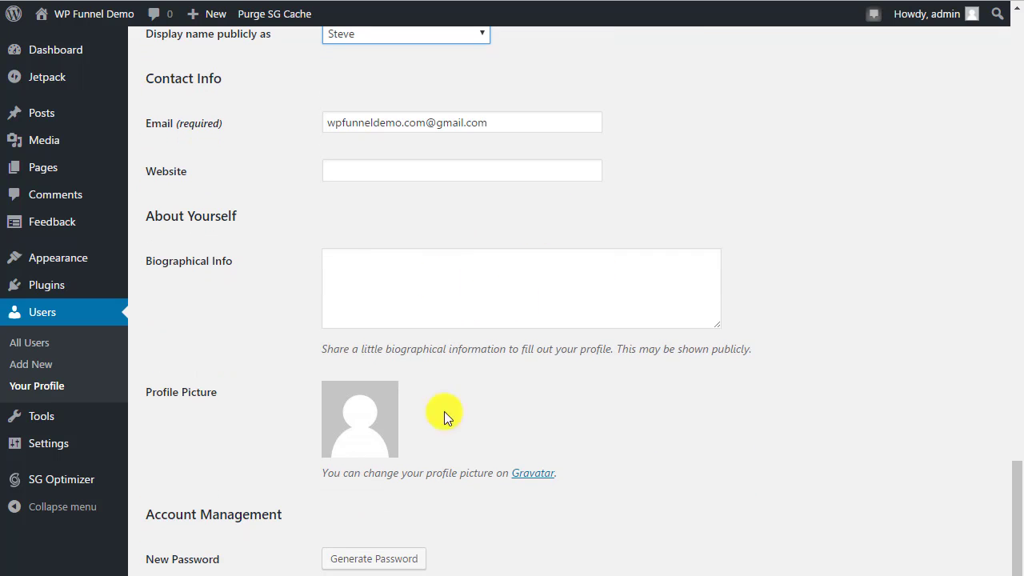
scroll(333, 298, "up", 5)
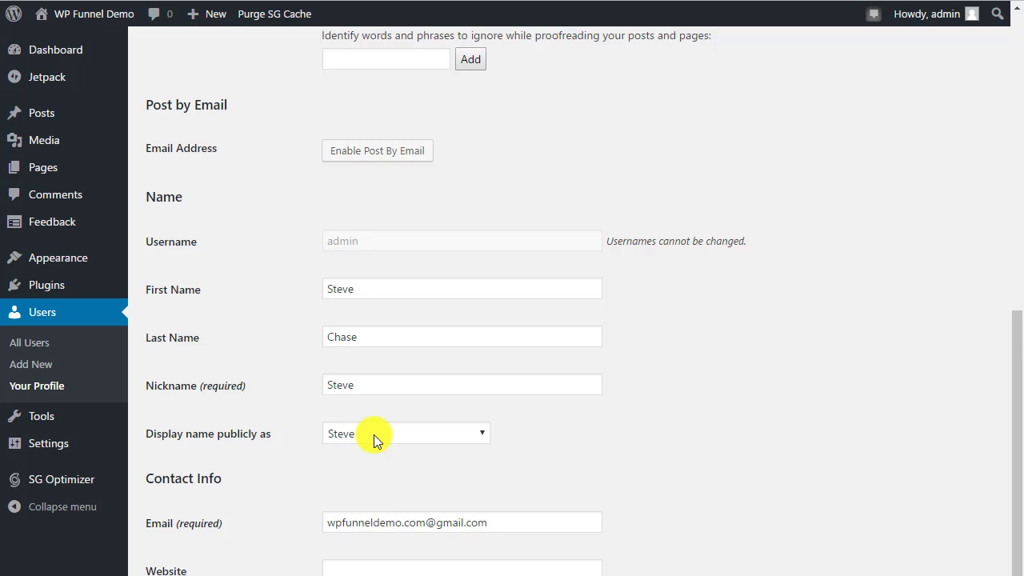
scroll(374, 435, "down", 5)
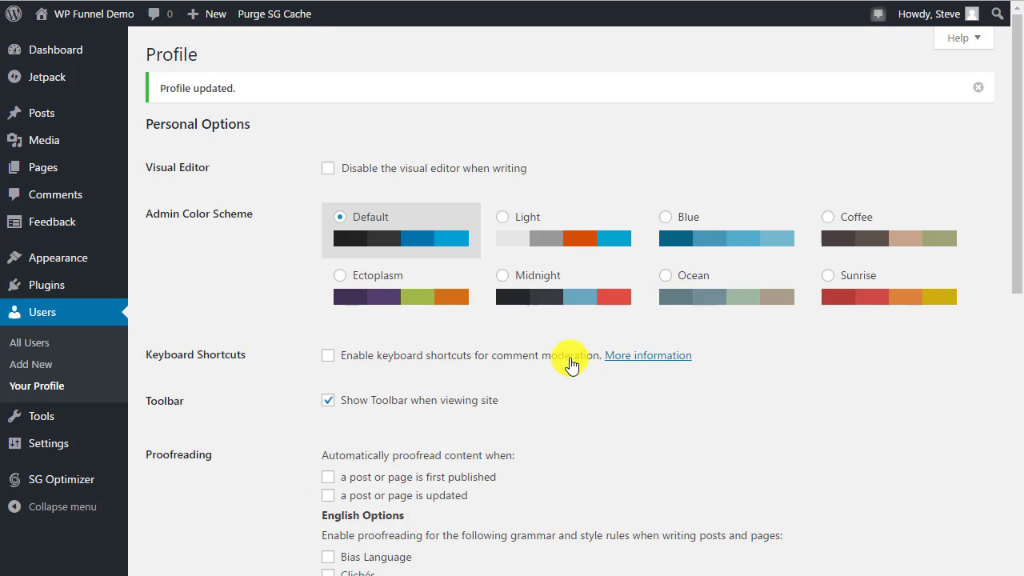
View the available tools and look over the site's general settings, including addresses, membership and date formats
left_click(49, 417)
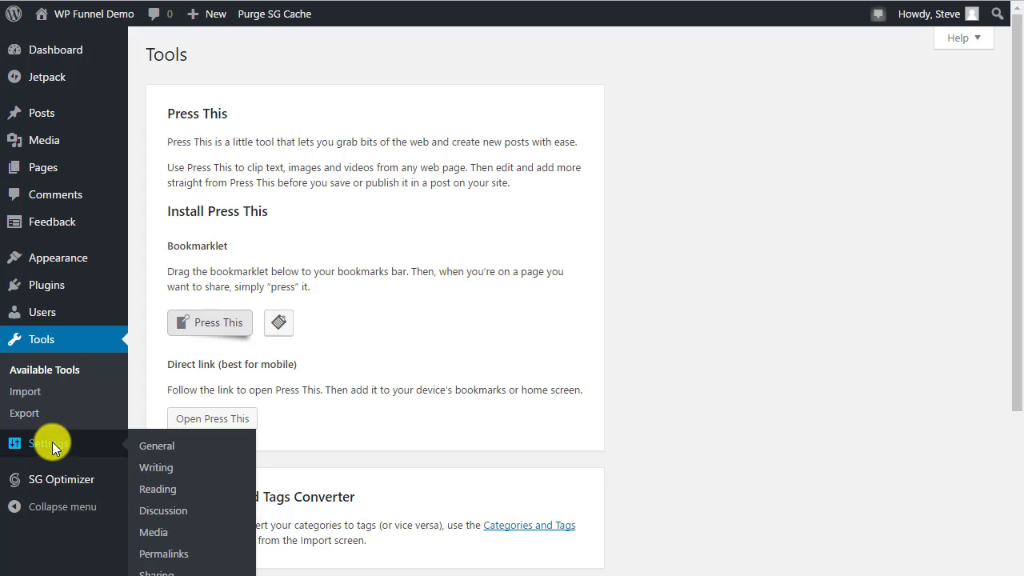
left_click(52, 444)
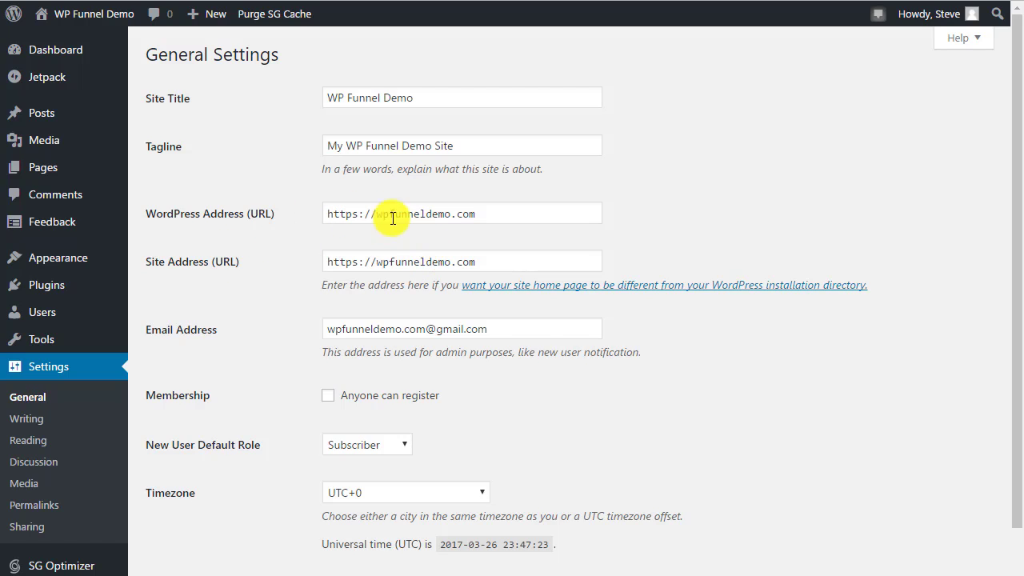
scroll(521, 331, "down", 3)
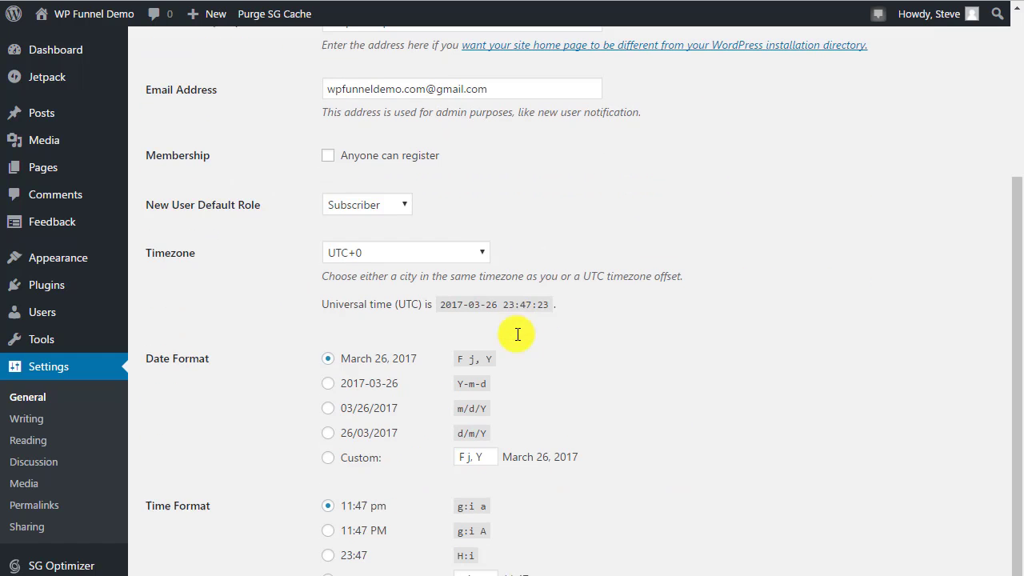
scroll(497, 221, "up", 1)
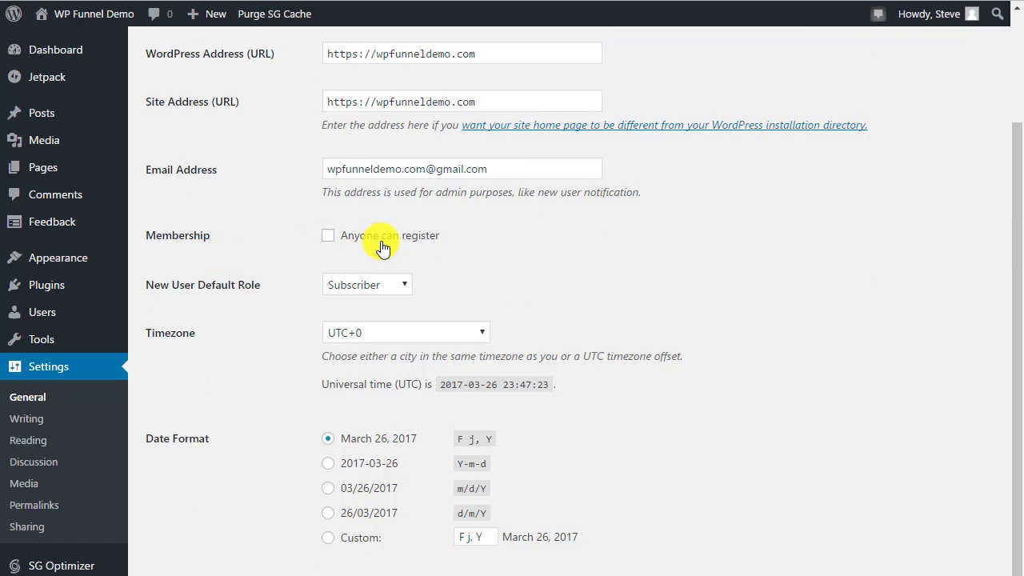
scroll(476, 253, "down", 2)
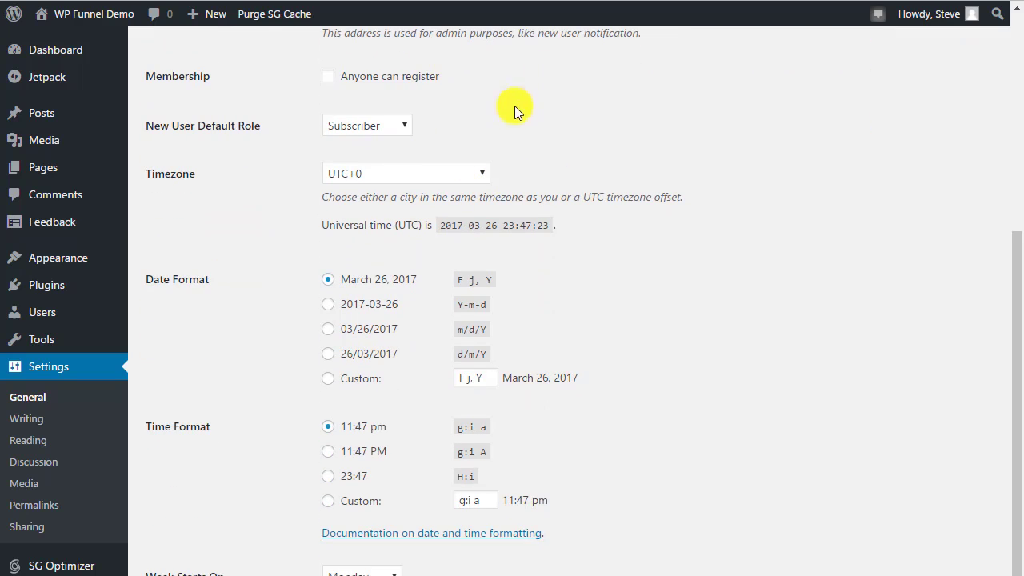
Set the site's timezone to Chicago in the general settings
left_click(377, 175)
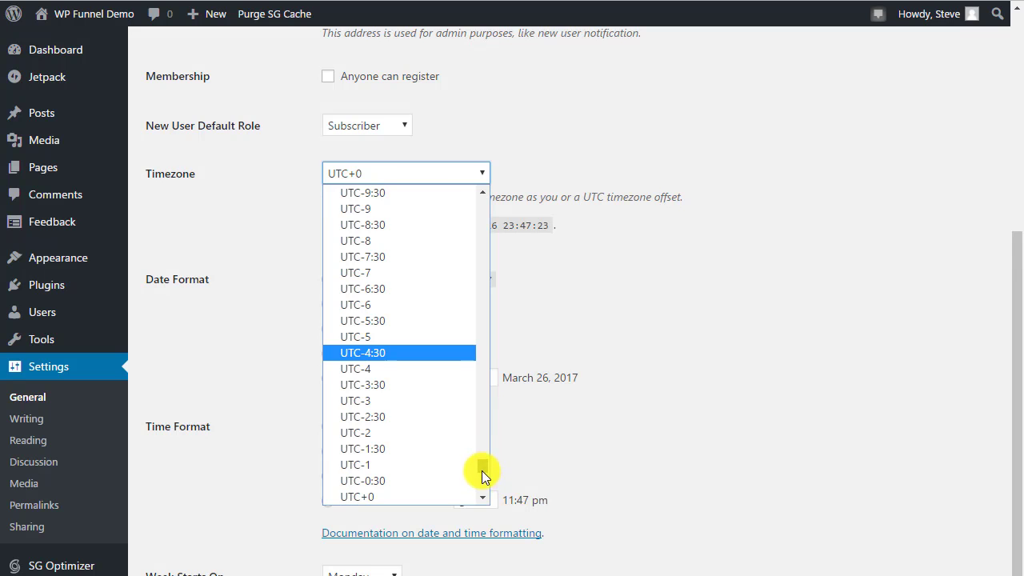
left_click_drag(482, 471, 490, 183)
type("ki")
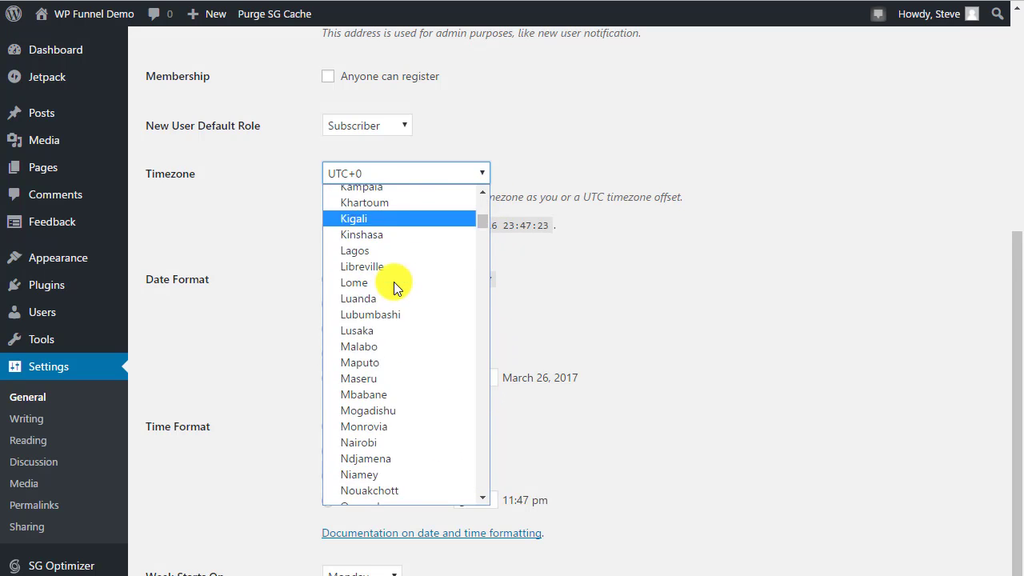
scroll(394, 286, "down", 20)
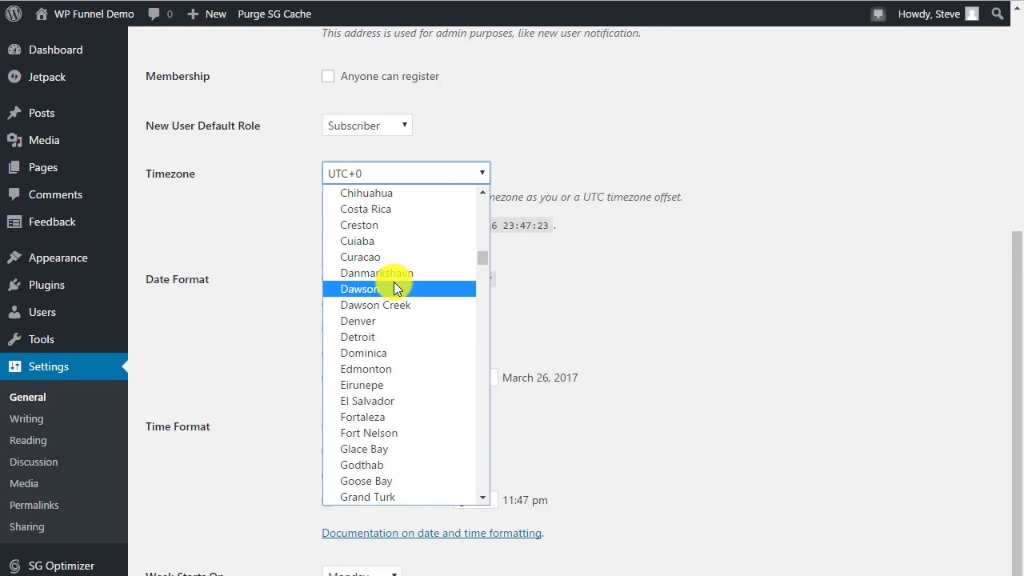
scroll(394, 282, "up", 3)
left_click(416, 347)
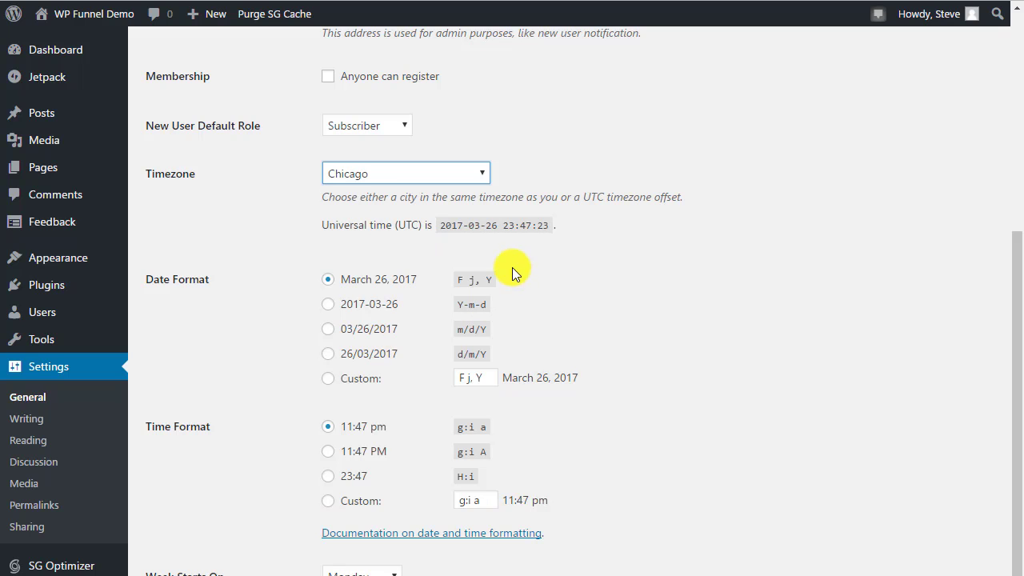
Browse the timezone list's cities and UTC offsets across the regions, and keep Chicago as the choice
left_click(428, 175)
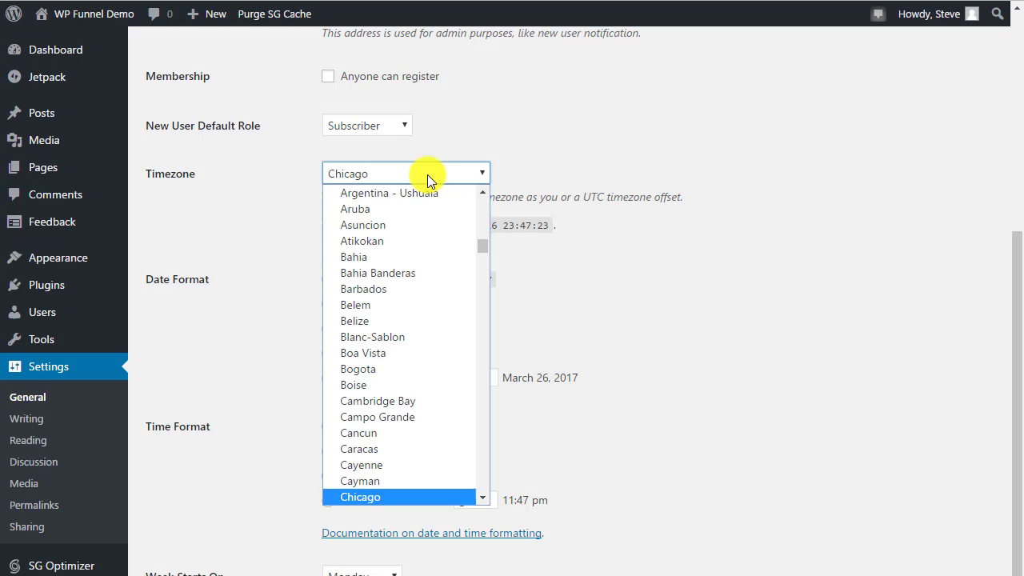
scroll(403, 294, "down", 3)
scroll(404, 300, "down", 20)
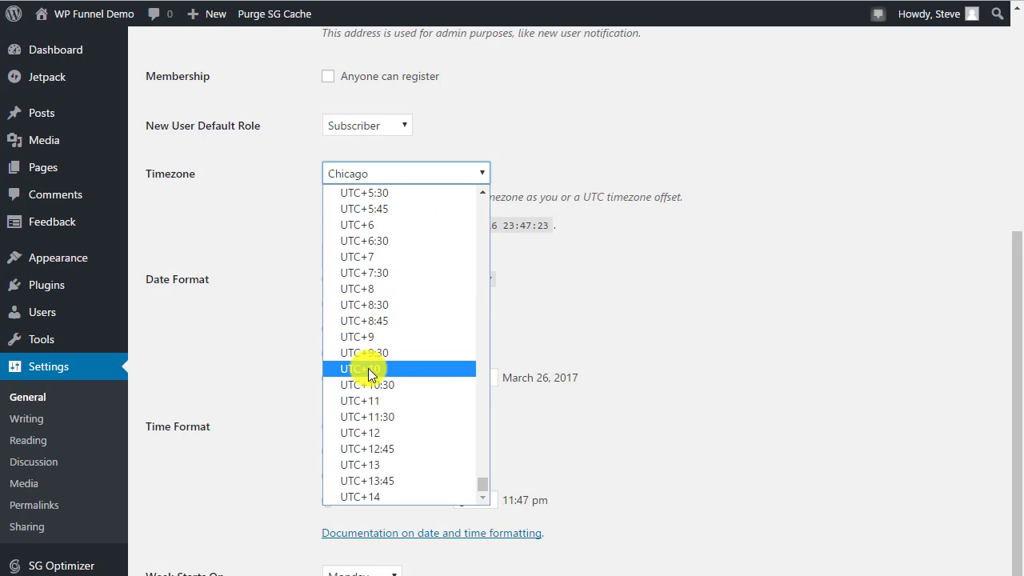
scroll(372, 378, "up", 8)
scroll(376, 383, "up", 1)
scroll(395, 312, "up", 20)
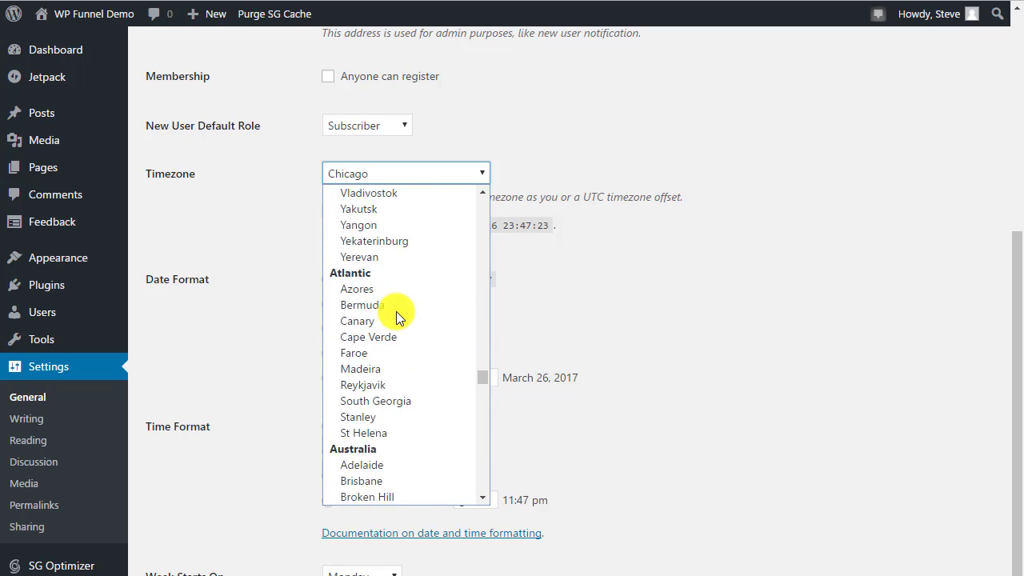
scroll(395, 312, "down", 6)
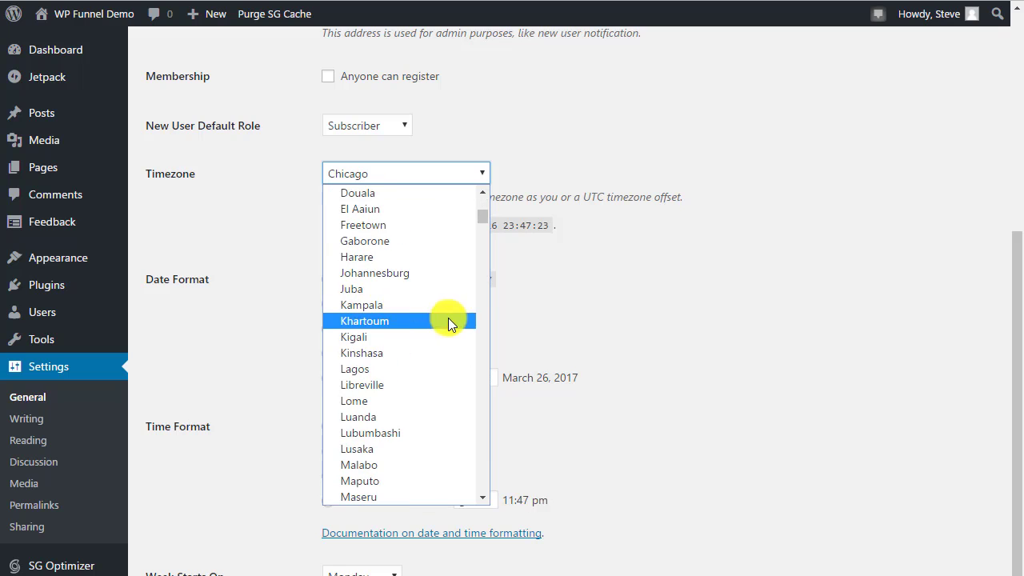
scroll(400, 268, "up", 6)
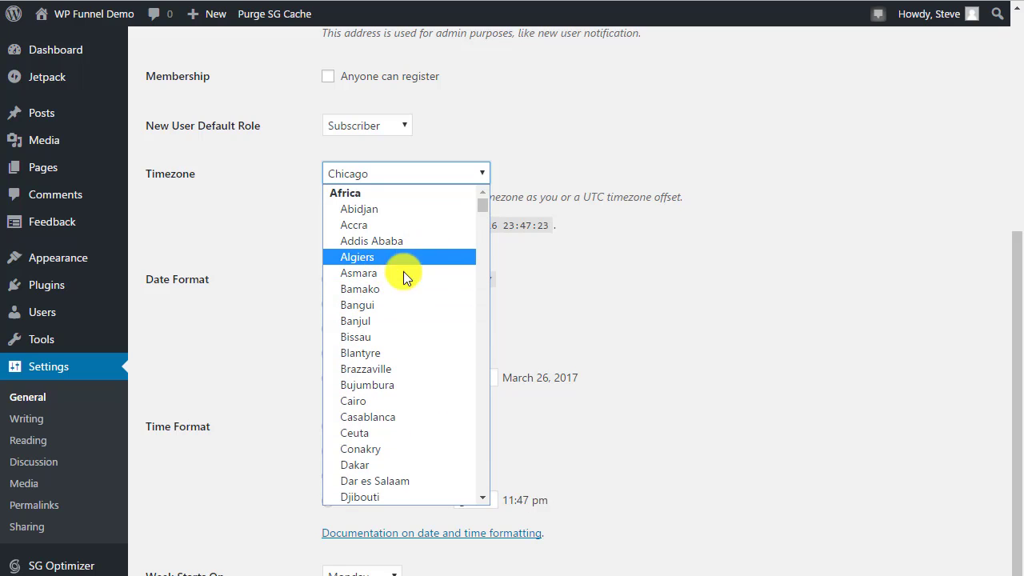
scroll(392, 304, "down", 10)
scroll(395, 311, "down", 15)
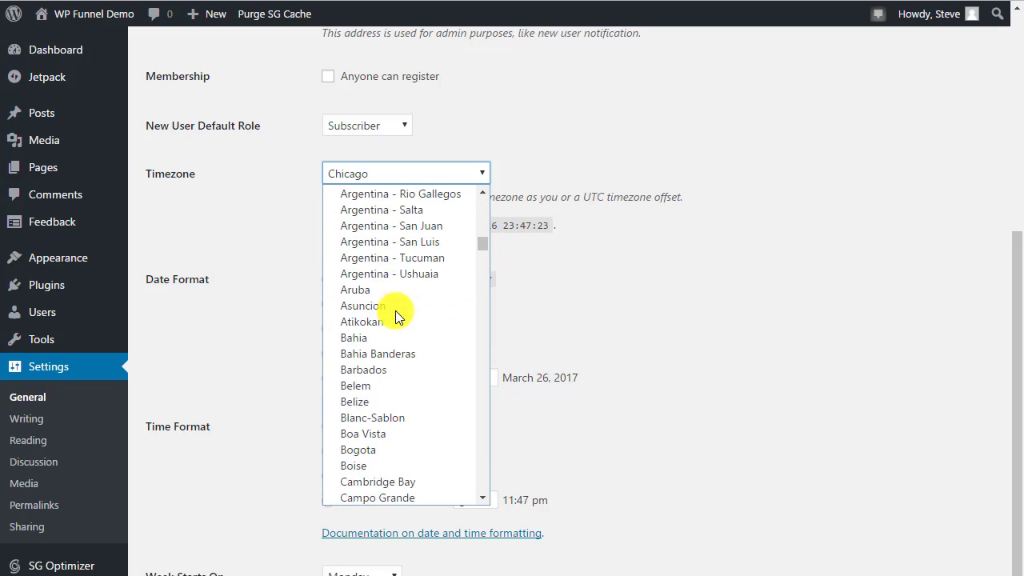
scroll(395, 310, "up", 2)
scroll(395, 310, "down", 12)
scroll(395, 314, "down", 10)
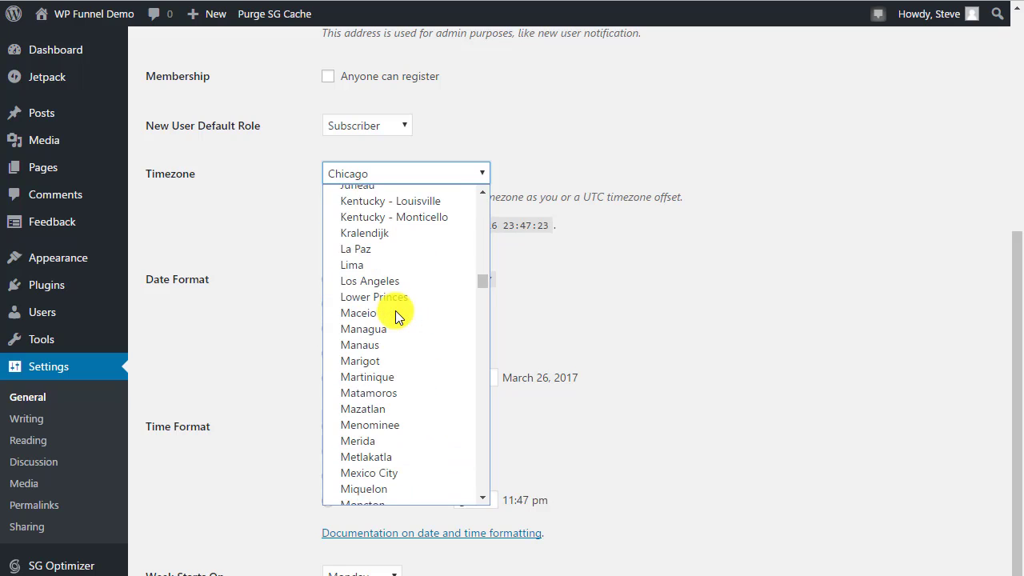
scroll(395, 314, "up", 17)
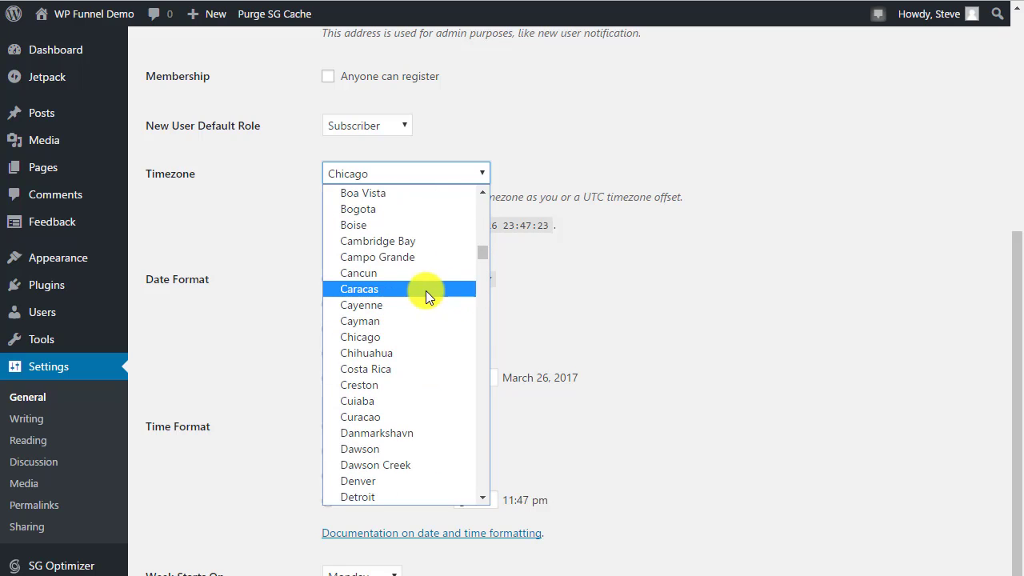
left_click(382, 338)
Save the general settings with the Chicago timezone and open the Writing settings
left_click(646, 258)
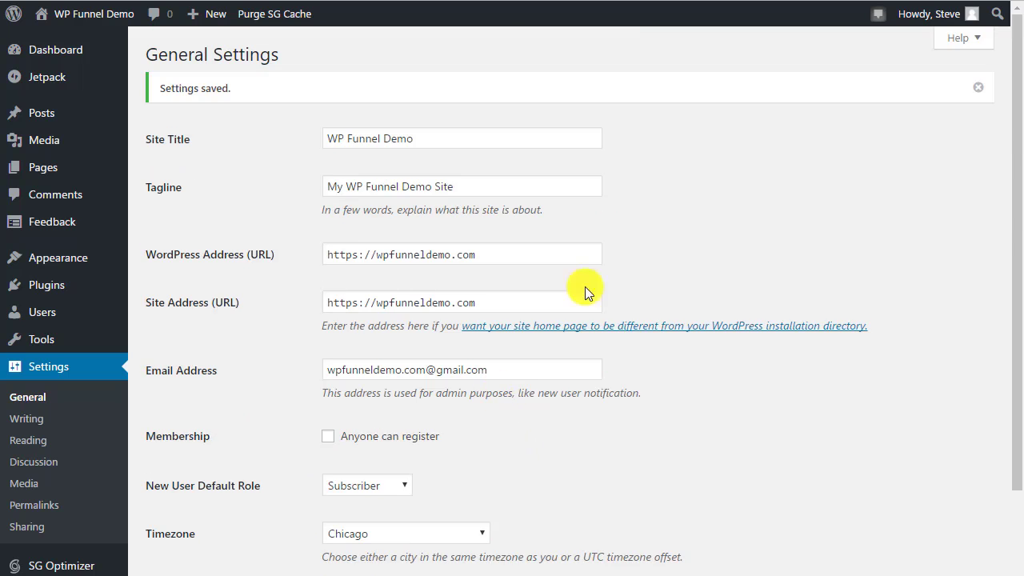
scroll(207, 275, "down", 3)
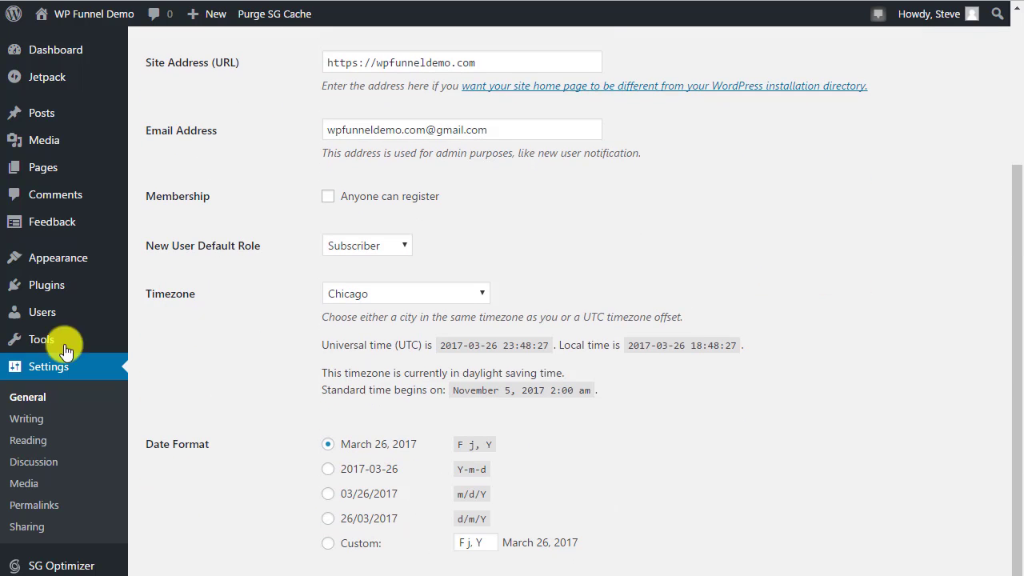
scroll(159, 423, "up", 3)
left_click(26, 419)
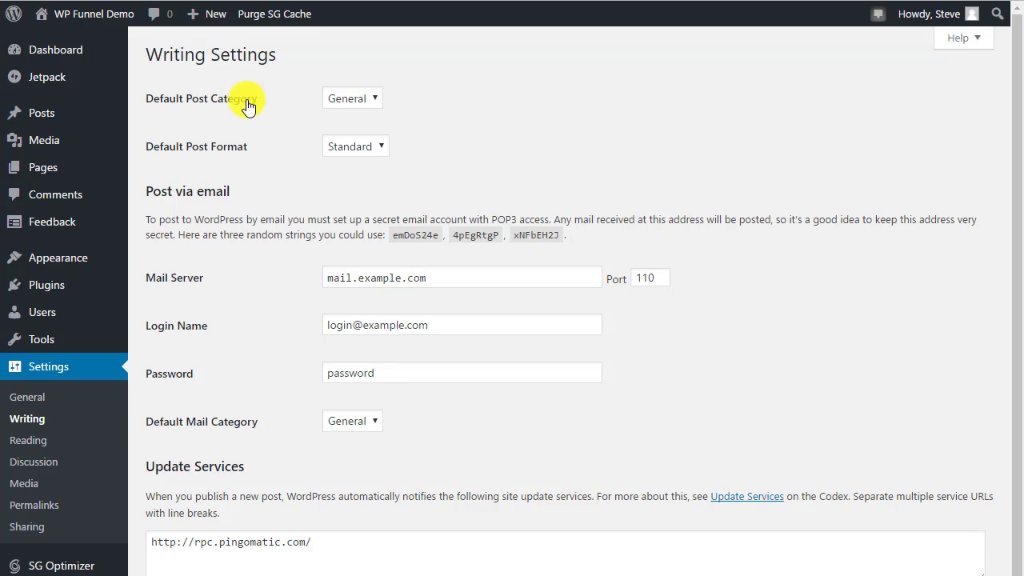
Review the Writing settings: default post category, the available post formats, post via email and update services
left_click(361, 96)
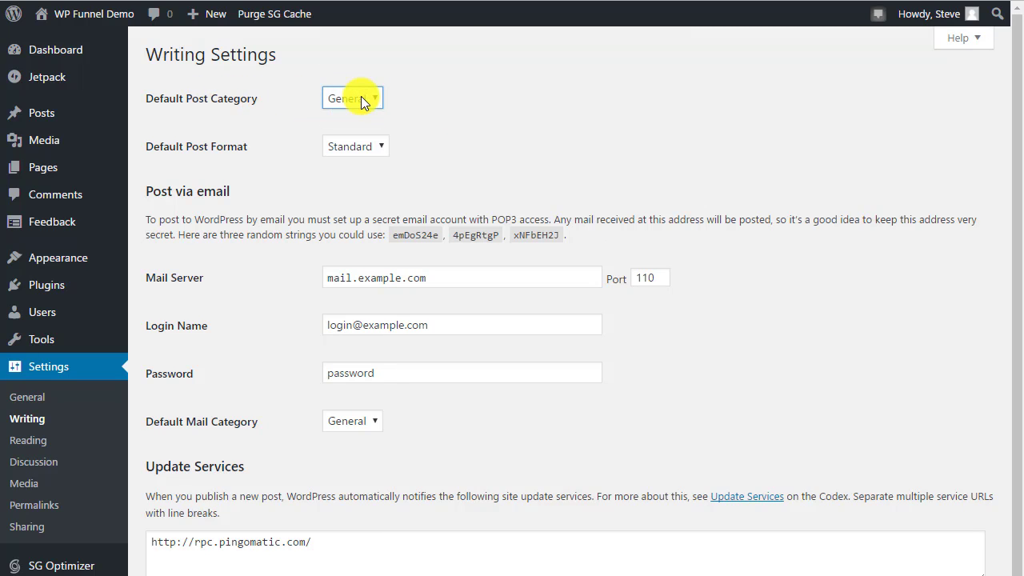
left_click(351, 148)
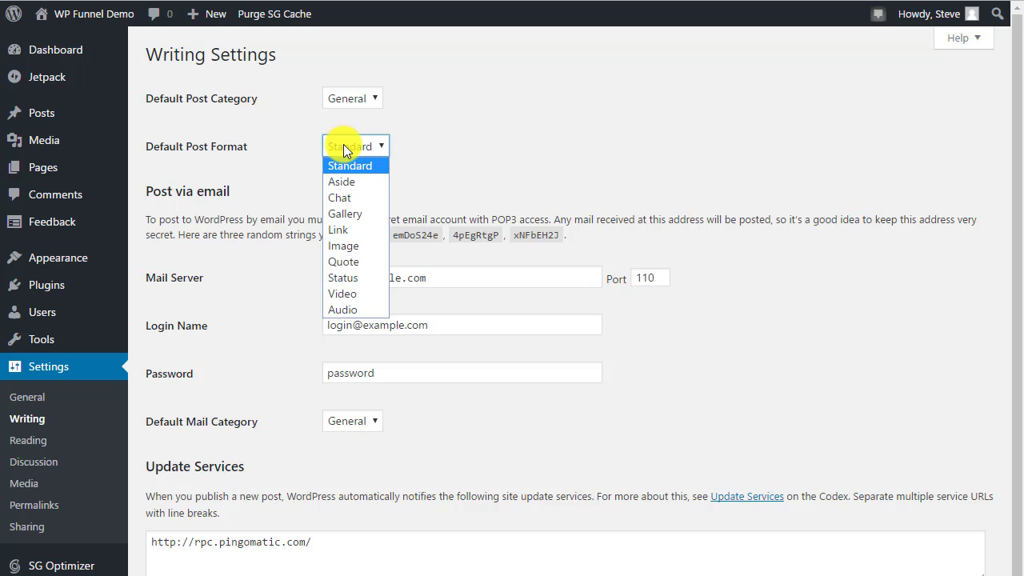
left_click(343, 145)
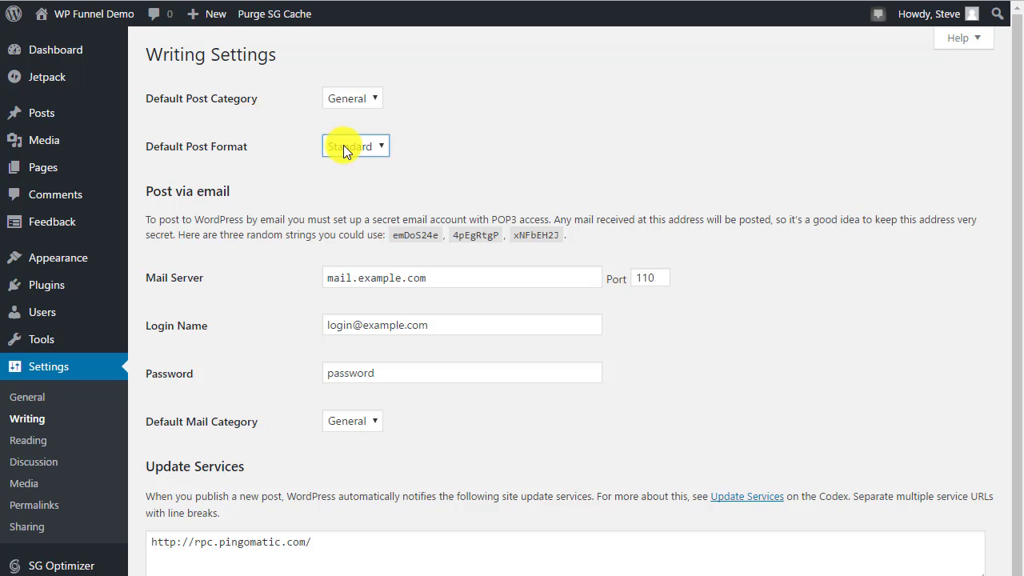
scroll(394, 216, "down", 1)
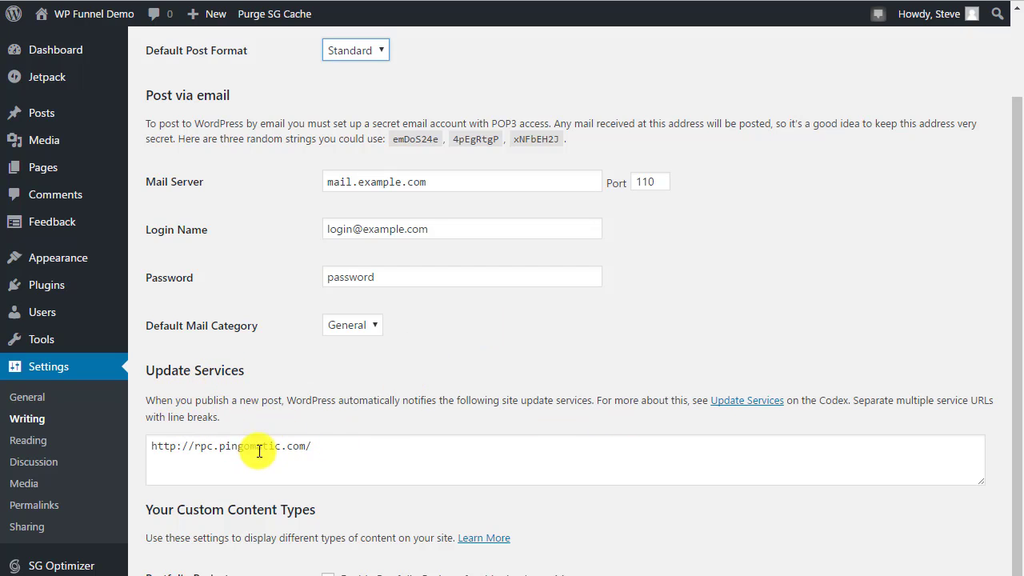
left_click(312, 448)
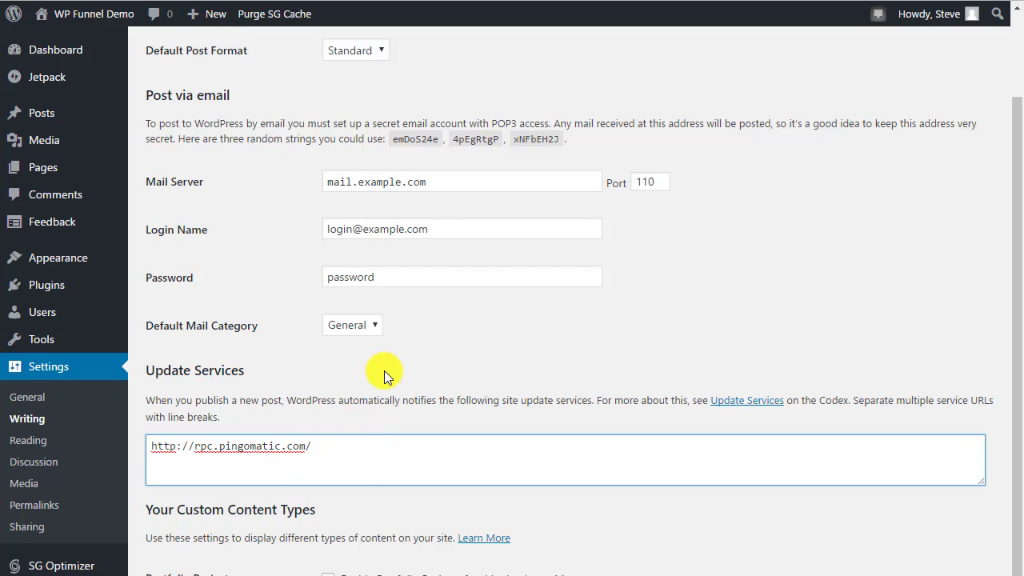
Look through the Reading, Discussion and Media settings, including feed lengths, comment rules and image sizes
left_click(24, 440)
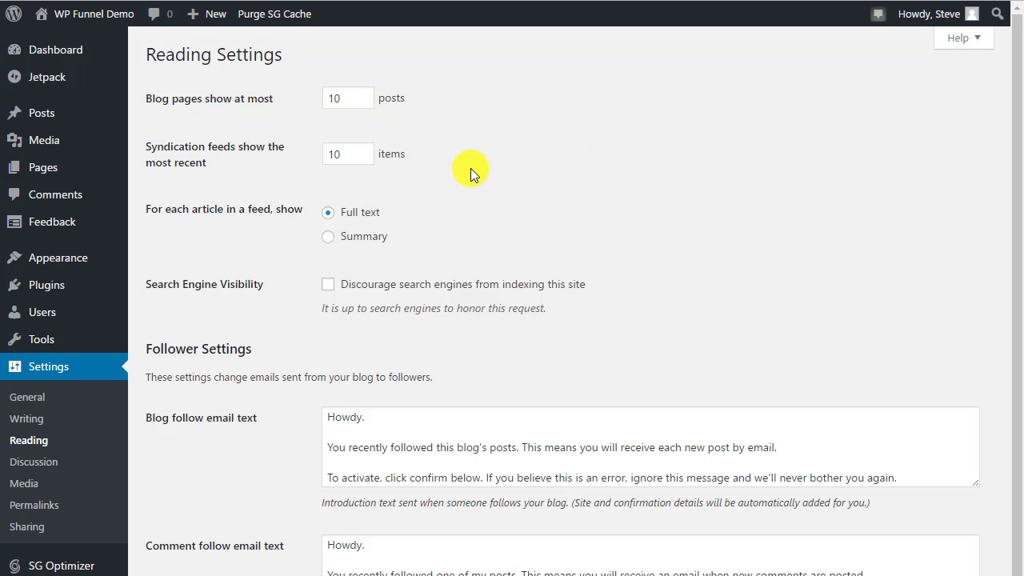
scroll(469, 169, "down", 1)
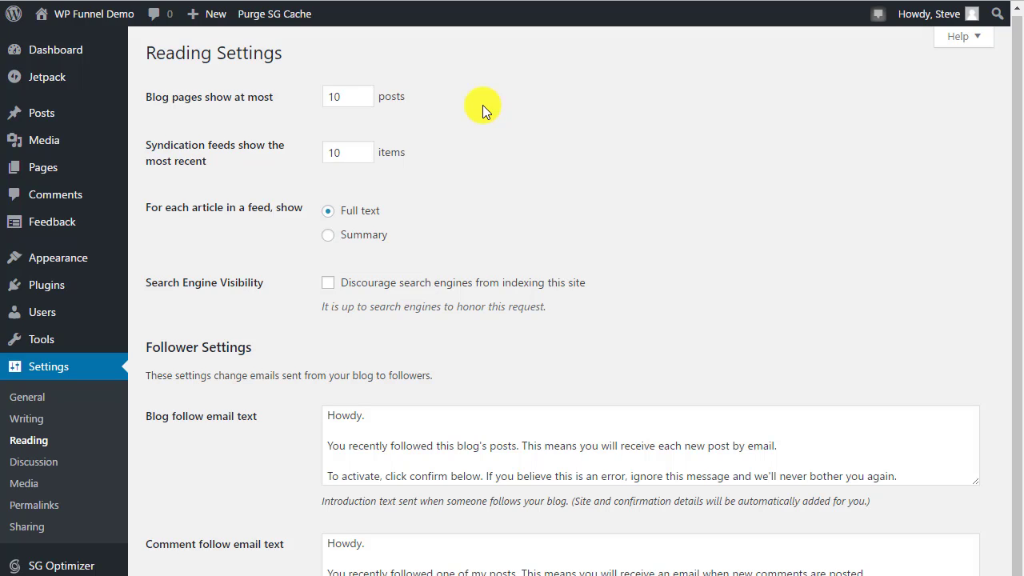
left_click(33, 461)
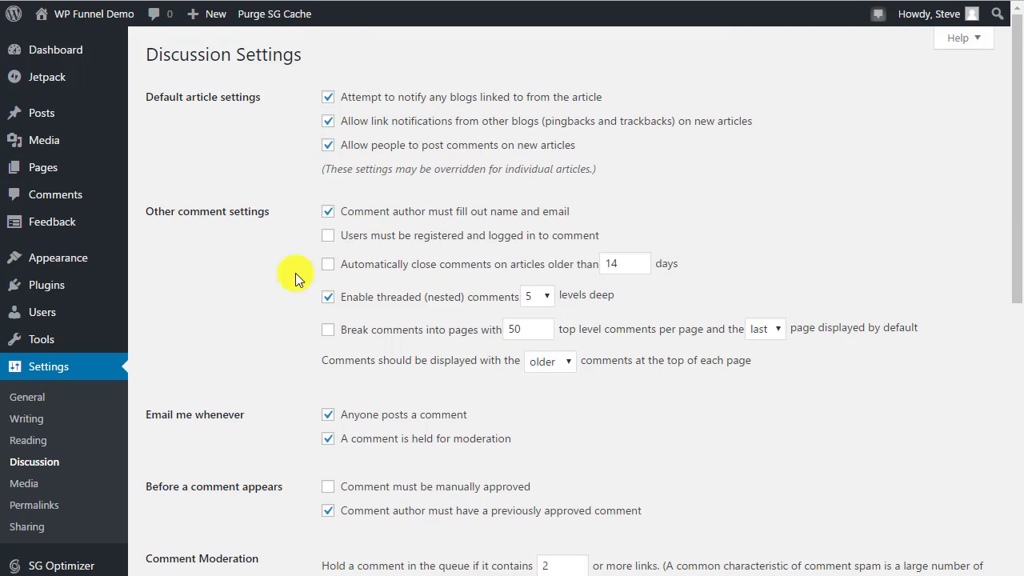
left_click(26, 484)
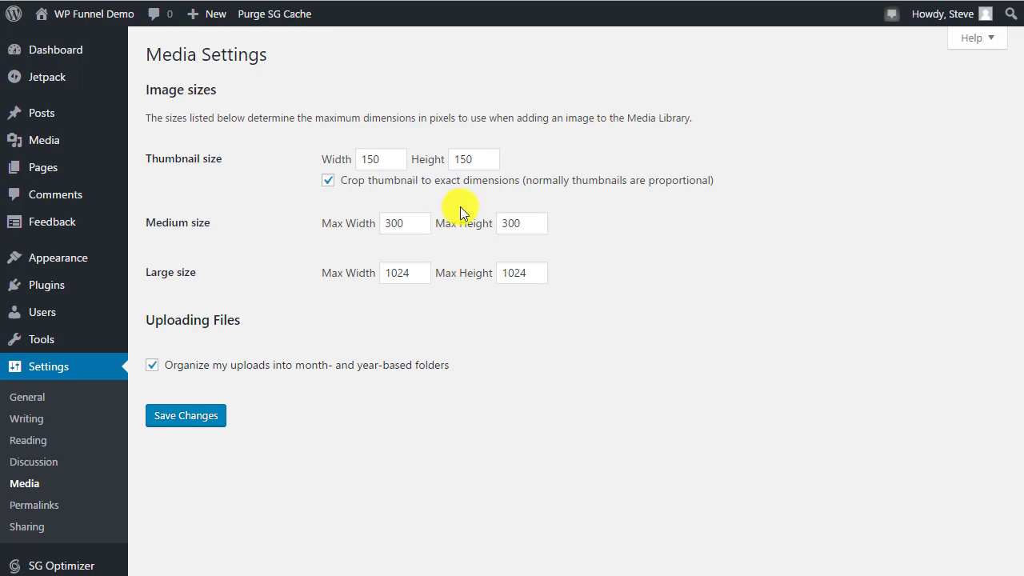
Set the site's permalink structure to Post name and save the change
left_click(33, 505)
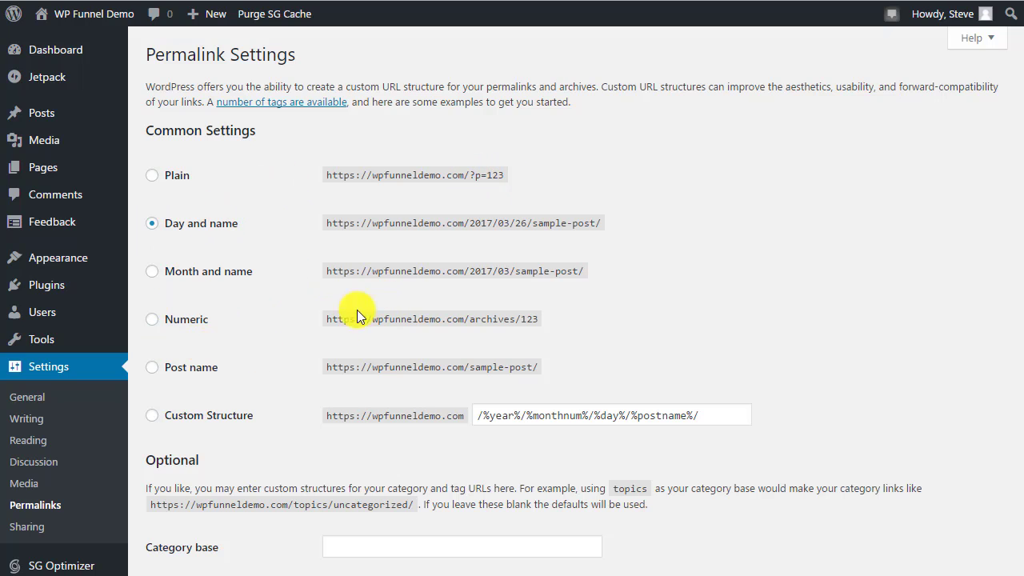
left_click(152, 368)
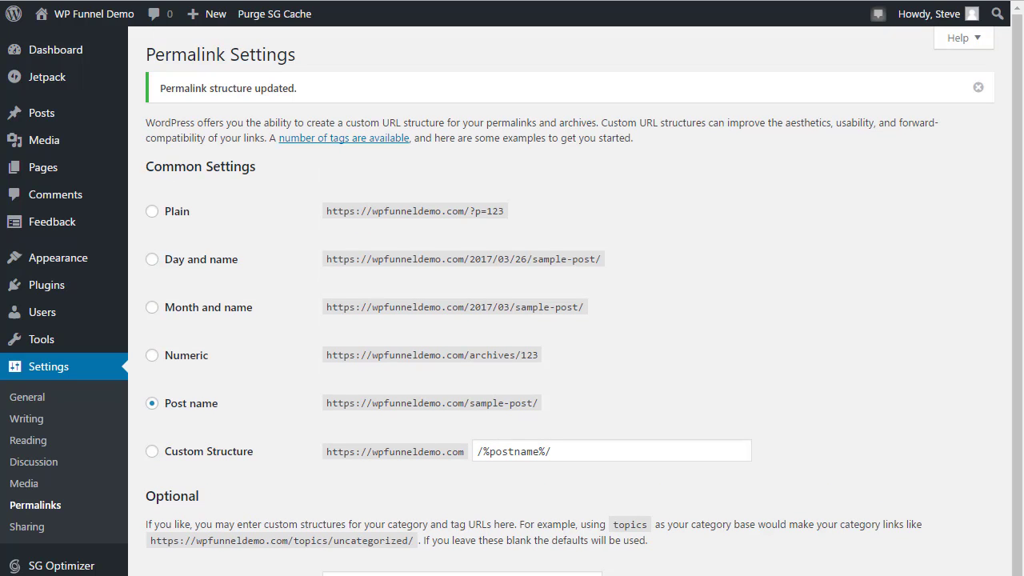
Examine the Sharing settings, including the Publicize social network connections, available sharing services, button style and where buttons are shown
left_click(28, 527)
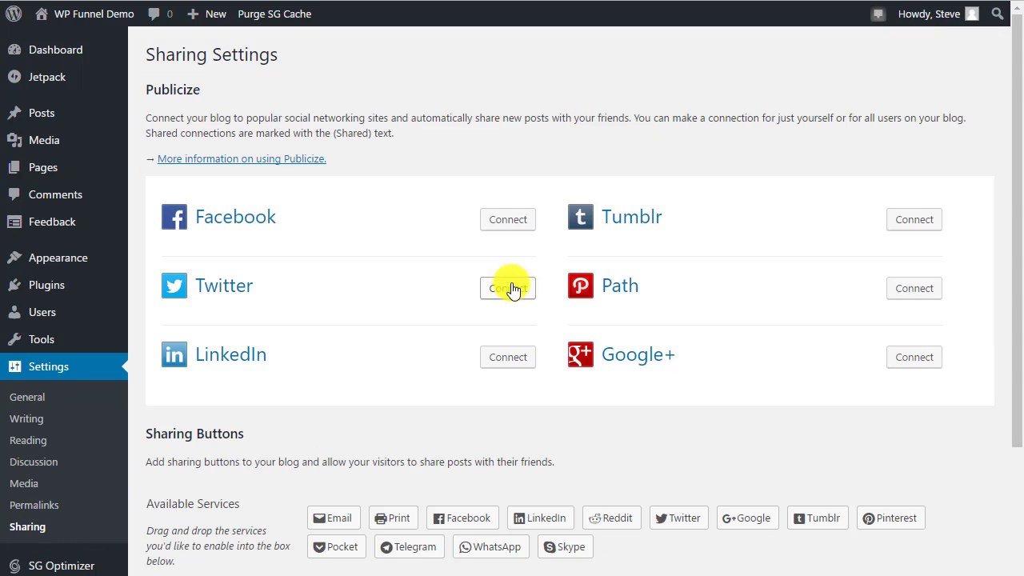
scroll(389, 159, "down", 1)
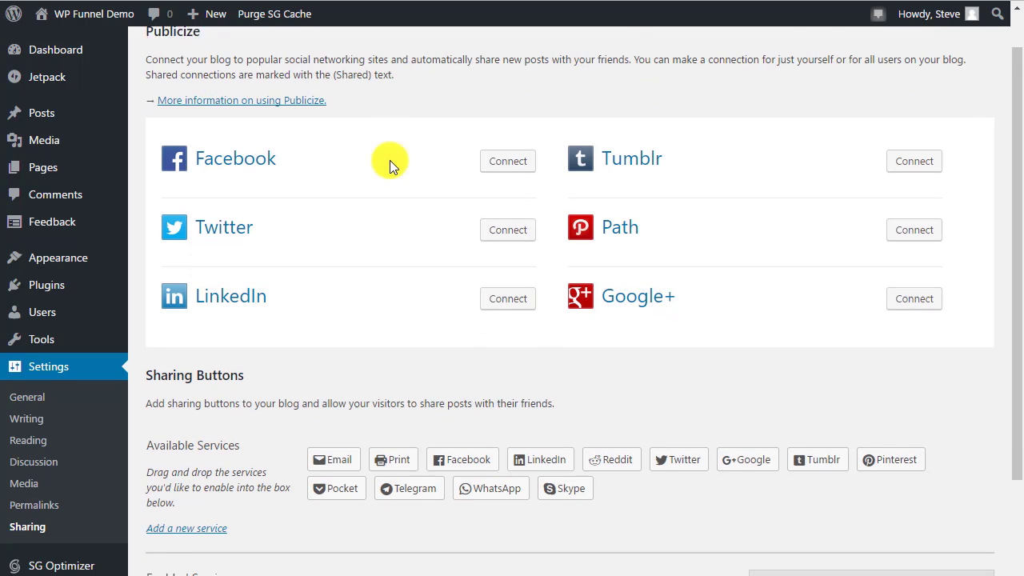
scroll(349, 292, "up", 1)
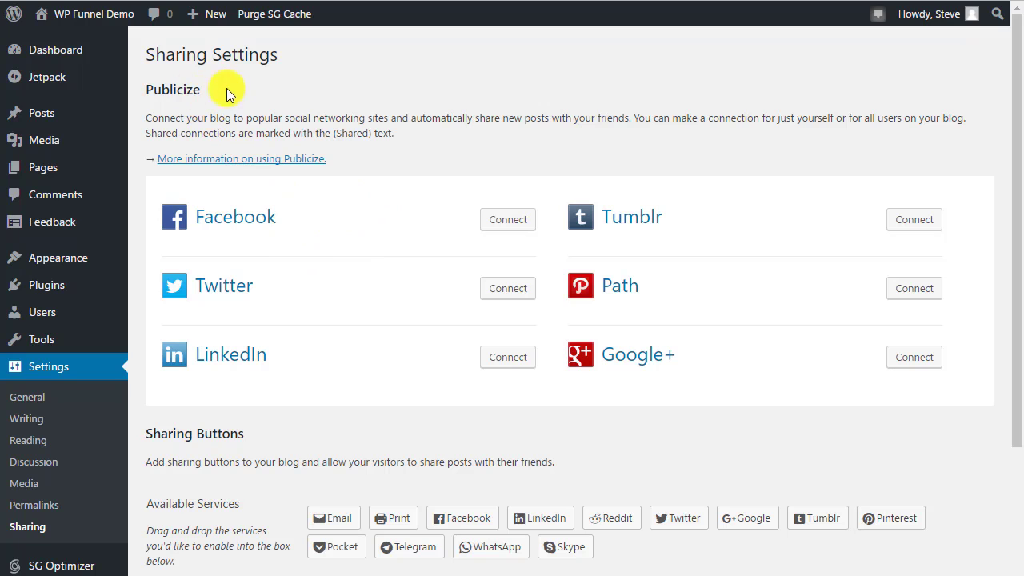
scroll(430, 171, "down", 2)
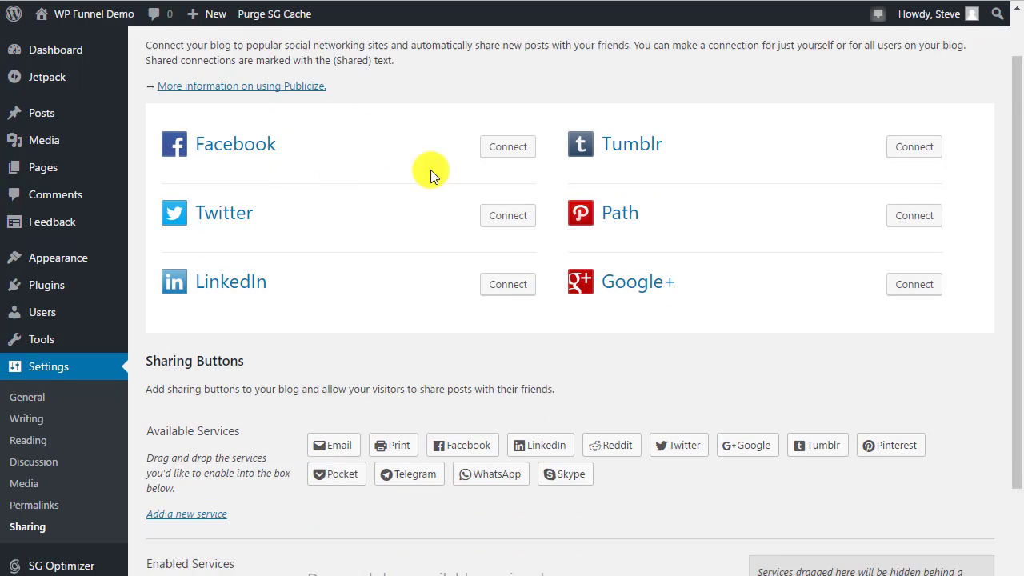
scroll(344, 148, "up", 1)
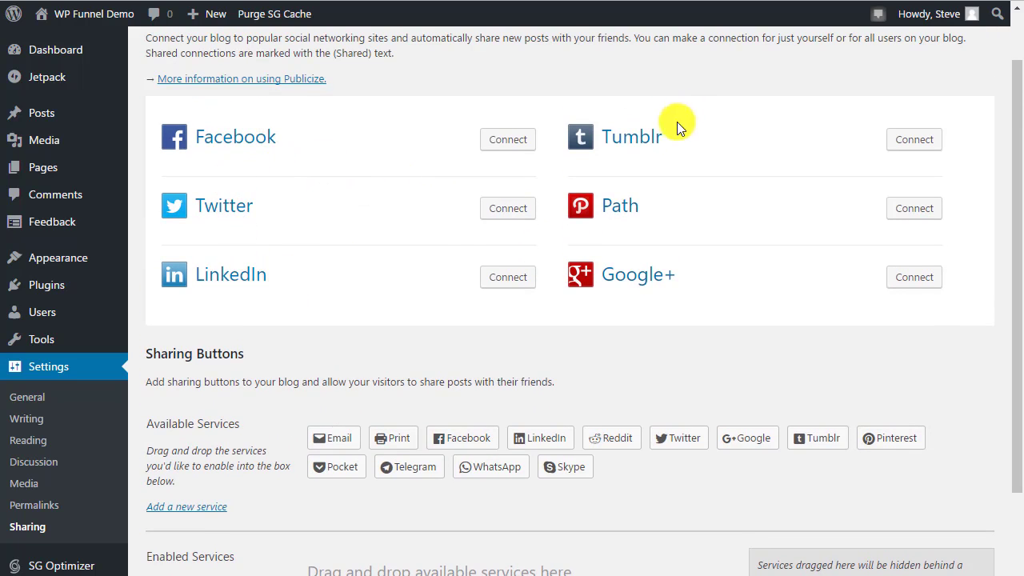
scroll(720, 280, "down", 2)
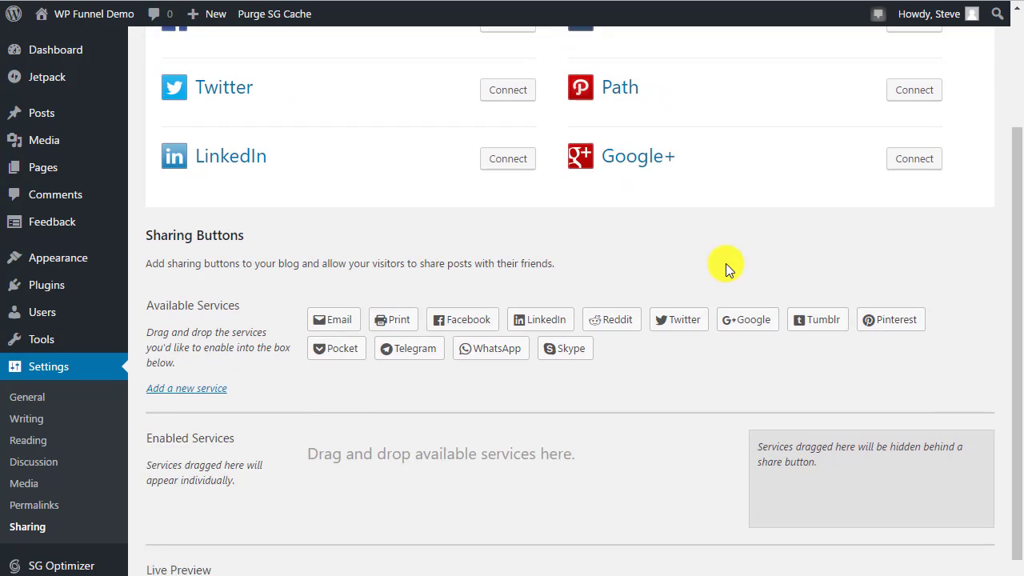
scroll(296, 336, "down", 2)
scroll(311, 352, "down", 2)
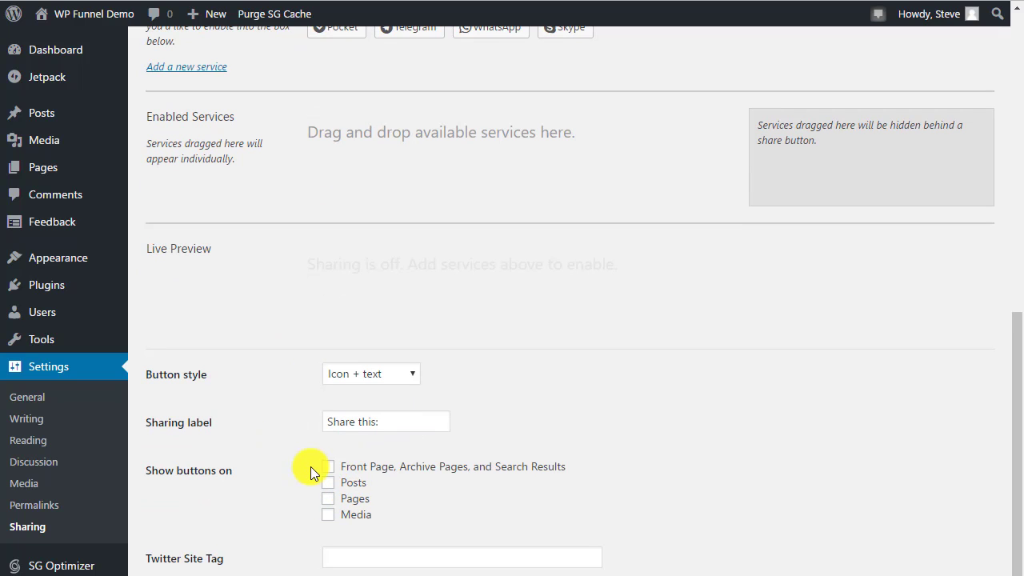
scroll(298, 393, "up", 1)
scroll(298, 394, "up", 4)
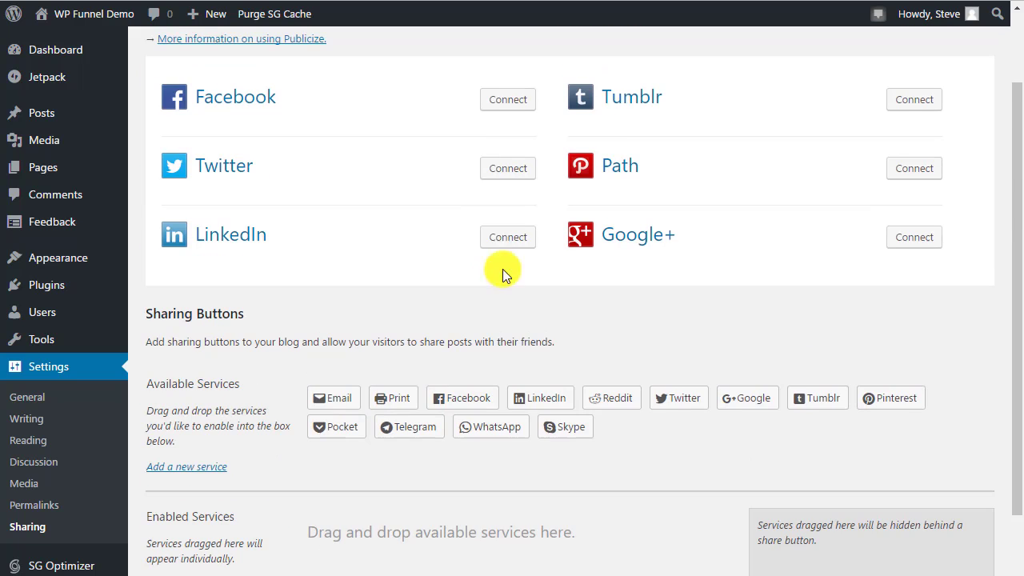
scroll(312, 192, "up", 3)
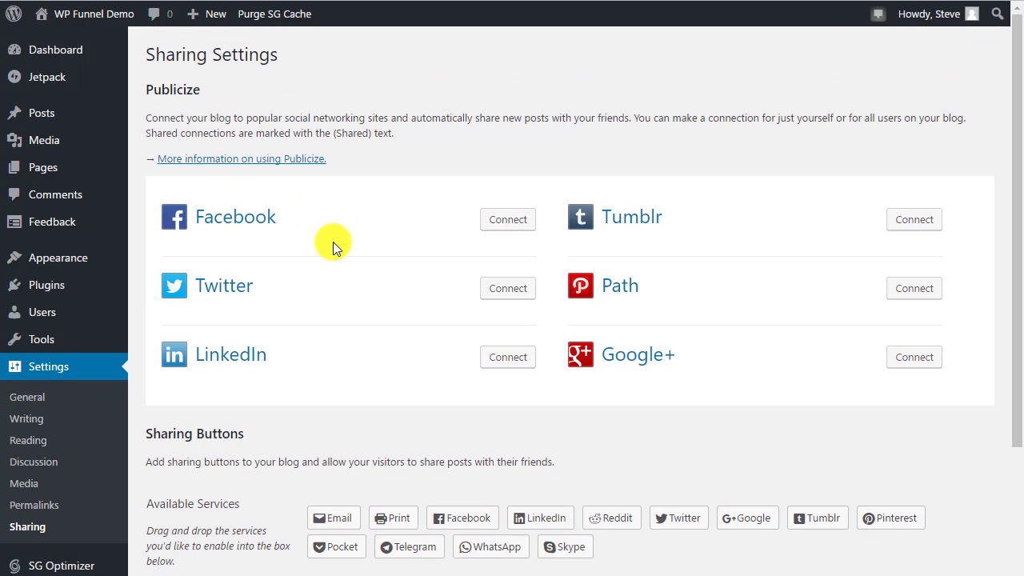
scroll(357, 270, "down", 5)
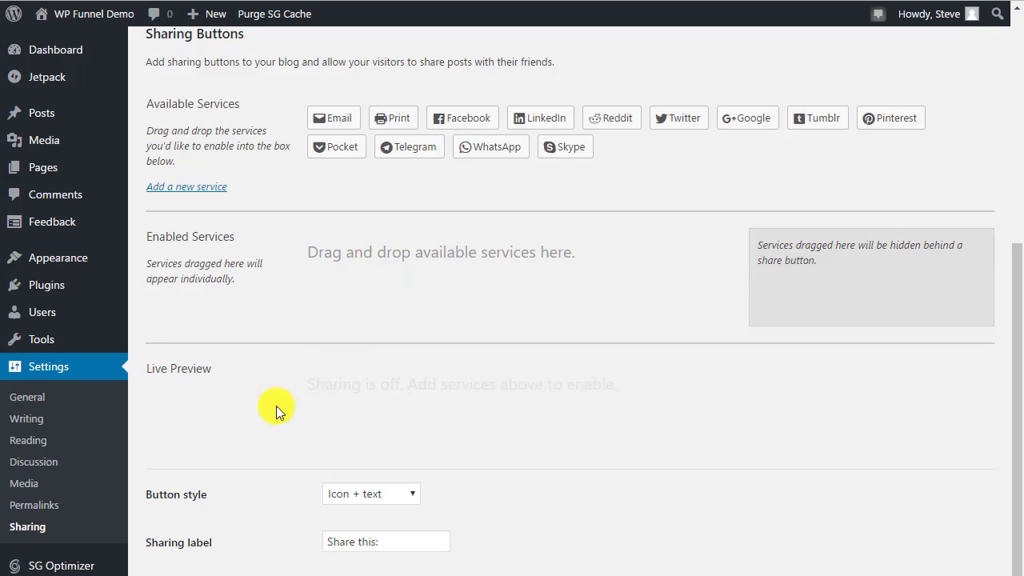
scroll(270, 350, "up", 3)
scroll(270, 350, "up", 1)
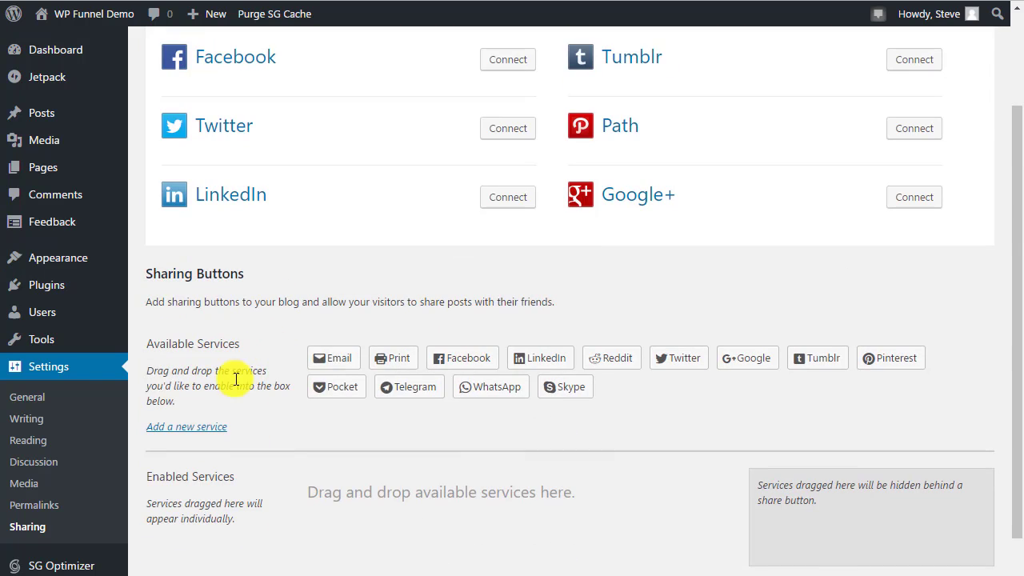
Revisit the General settings, the dashboard, the posts list and the post categories as a recap of the admin area
left_click(47, 374)
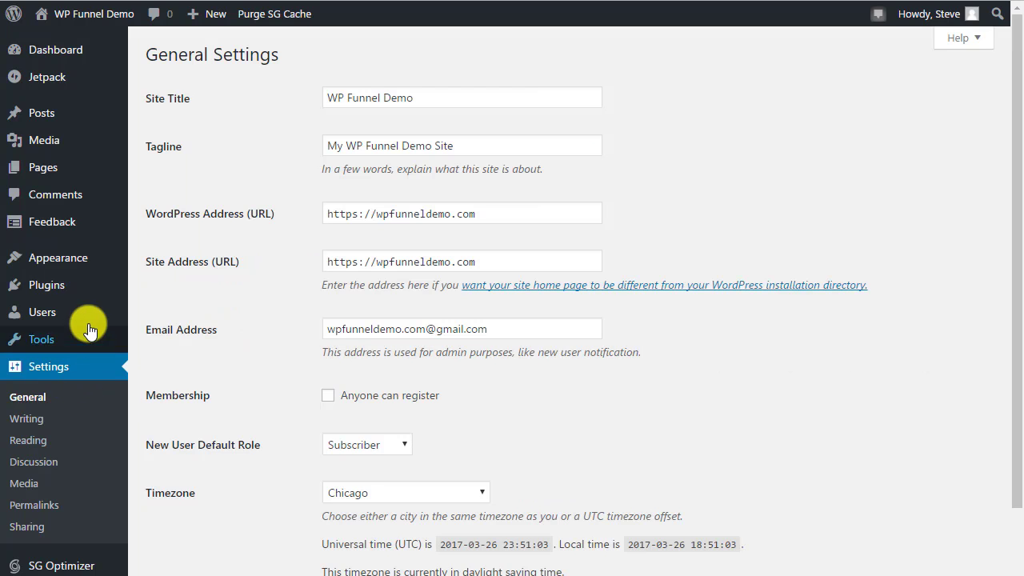
mouse_move(80, 316)
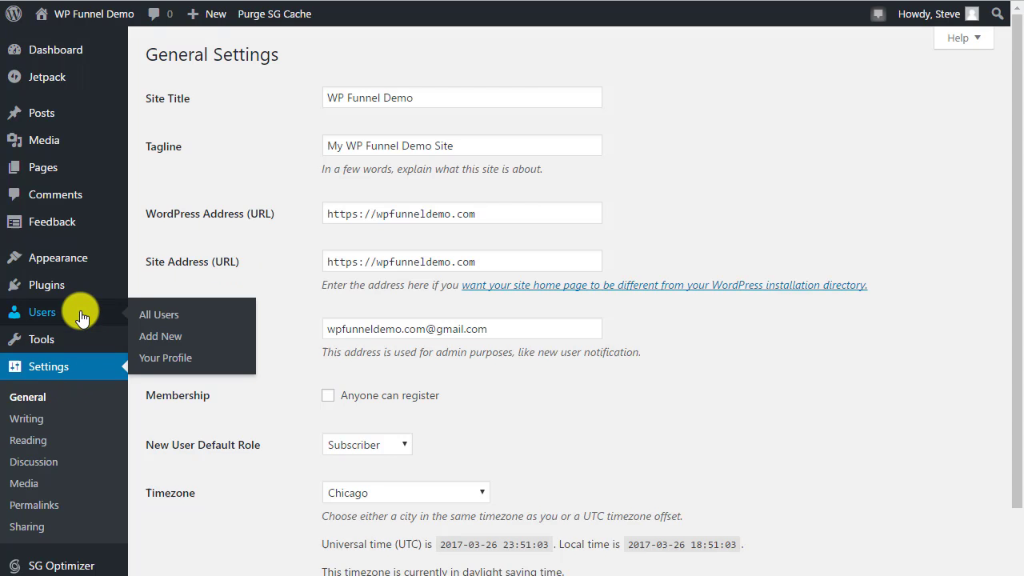
left_click(58, 50)
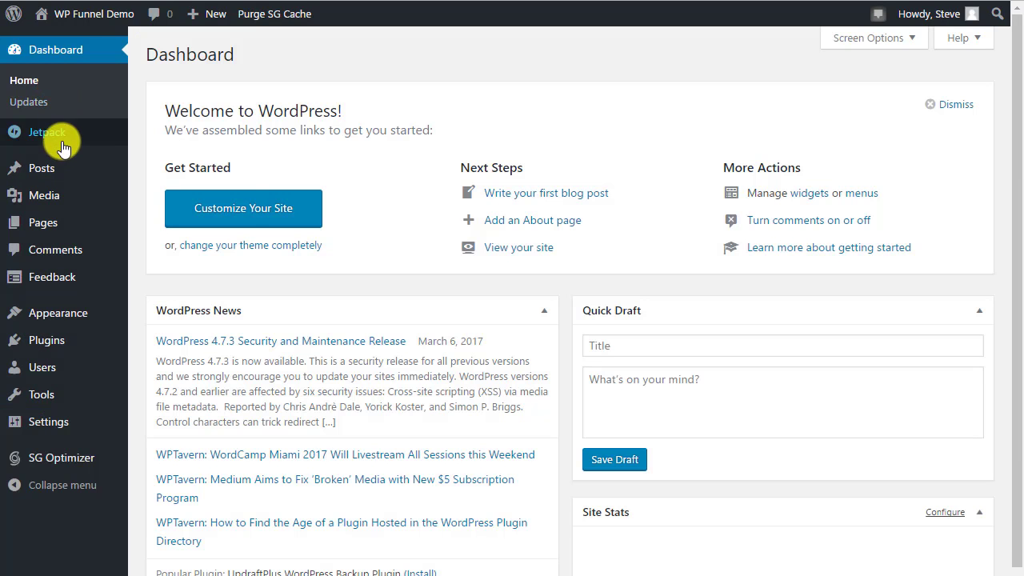
left_click(48, 174)
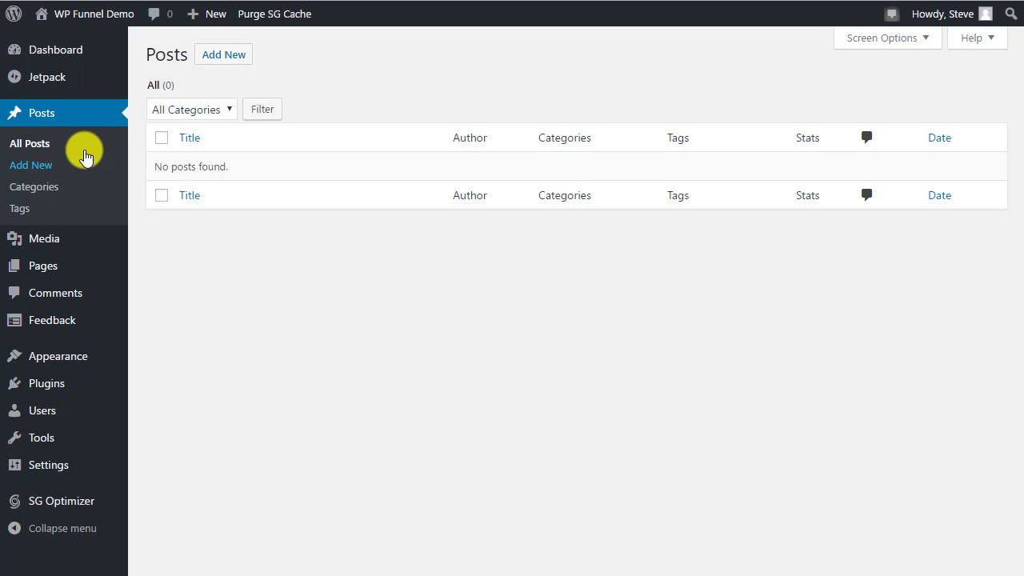
left_click(42, 186)
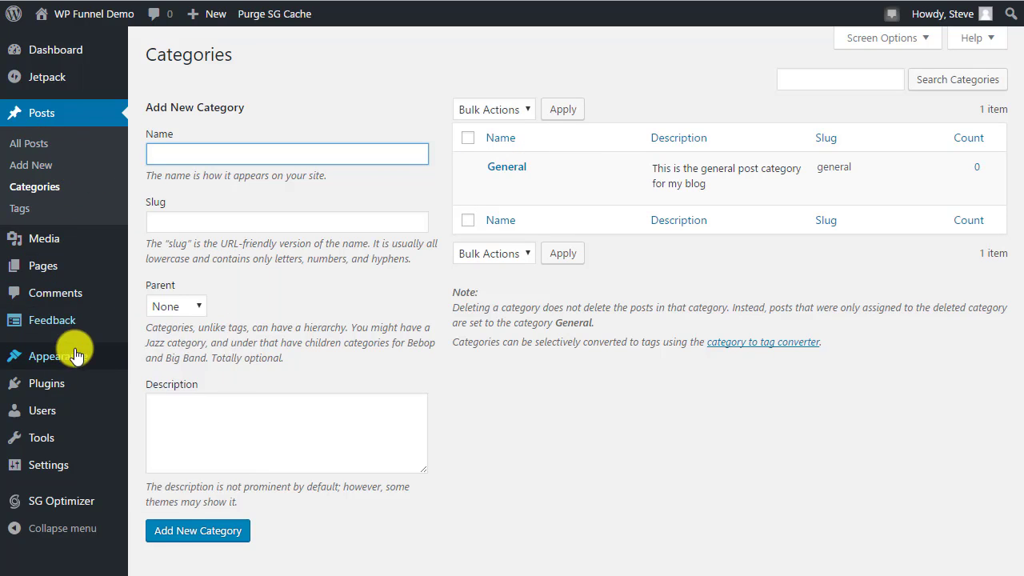
mouse_move(44, 390)
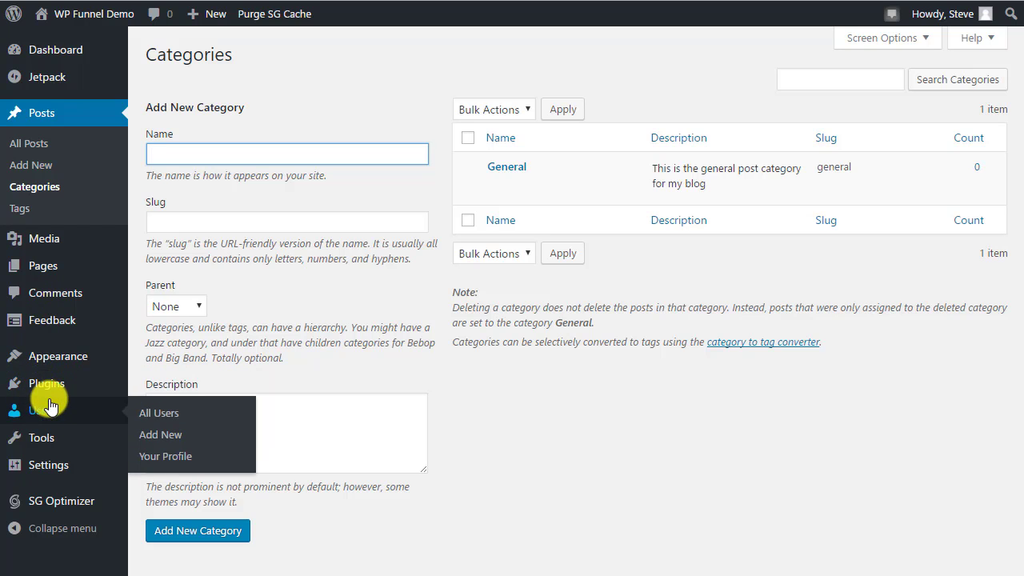
mouse_move(48, 465)
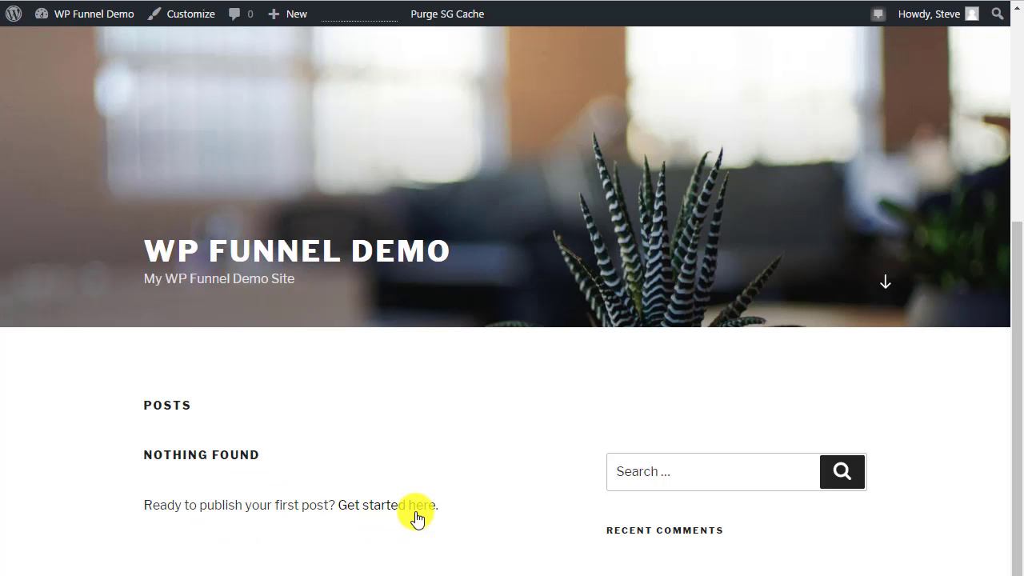
View the site's public front page, including its header, posts area and sidebar widgets
scroll(424, 359, "down", 4)
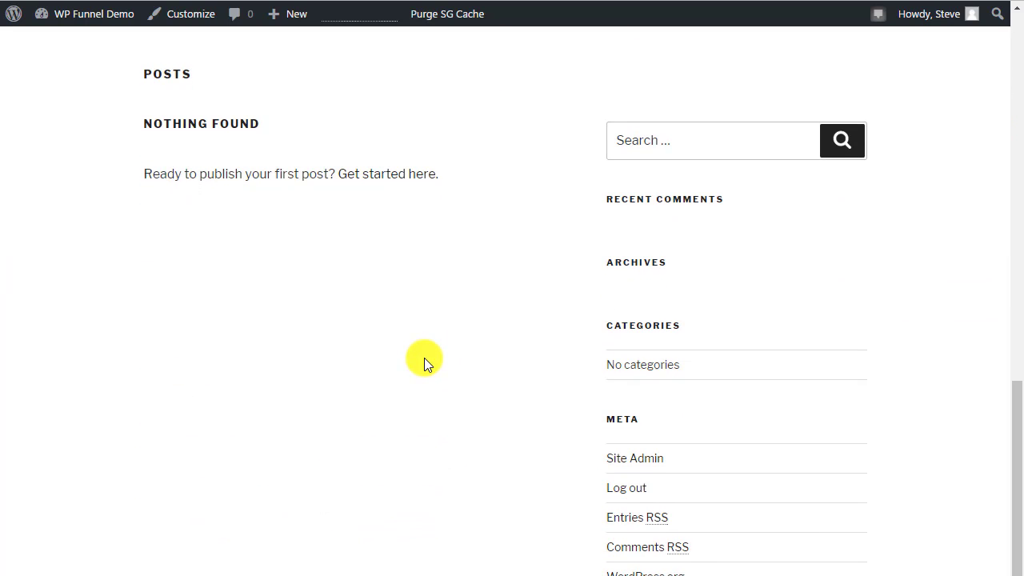
scroll(424, 358, "up", 8)
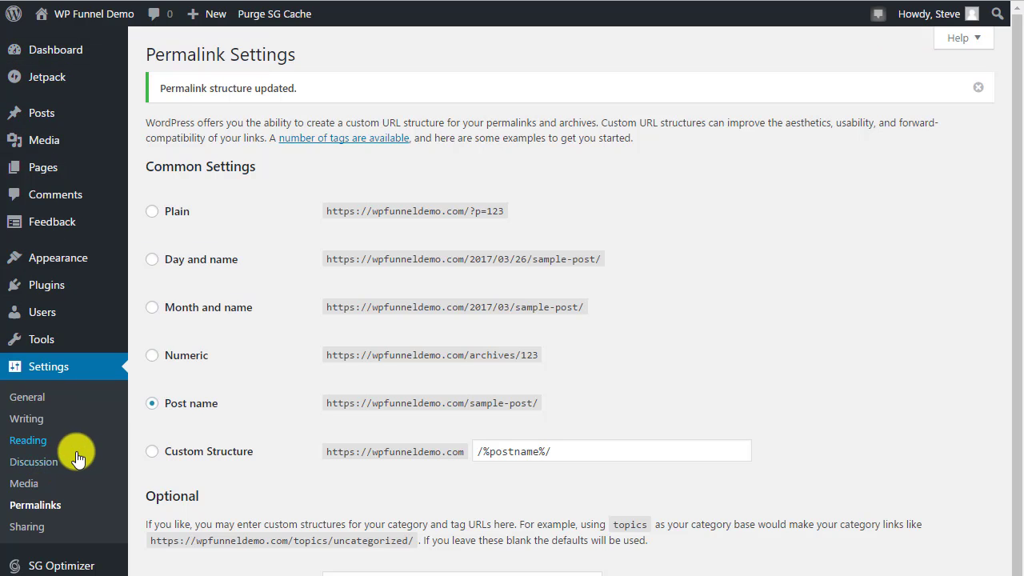
left_click(418, 2)
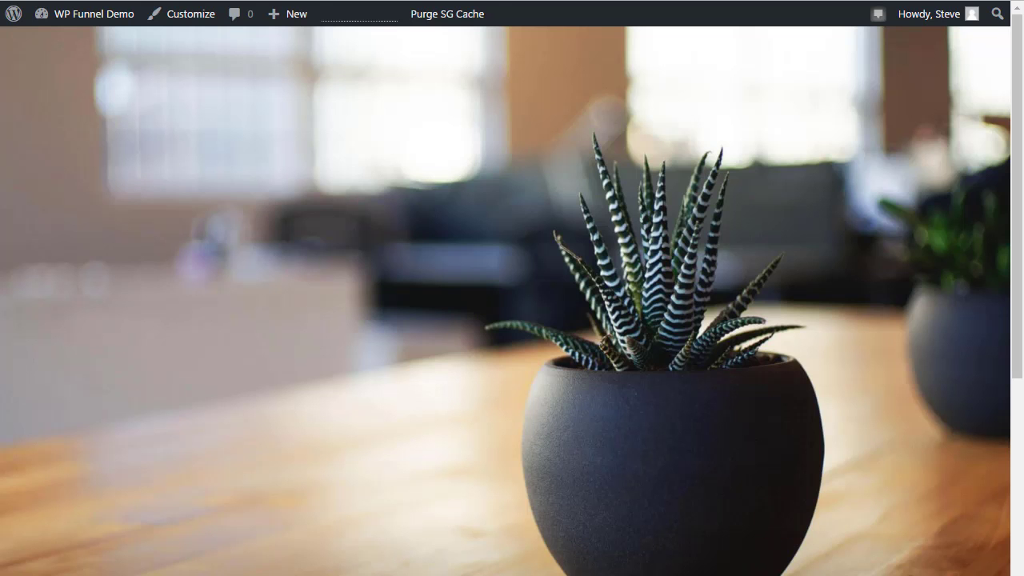